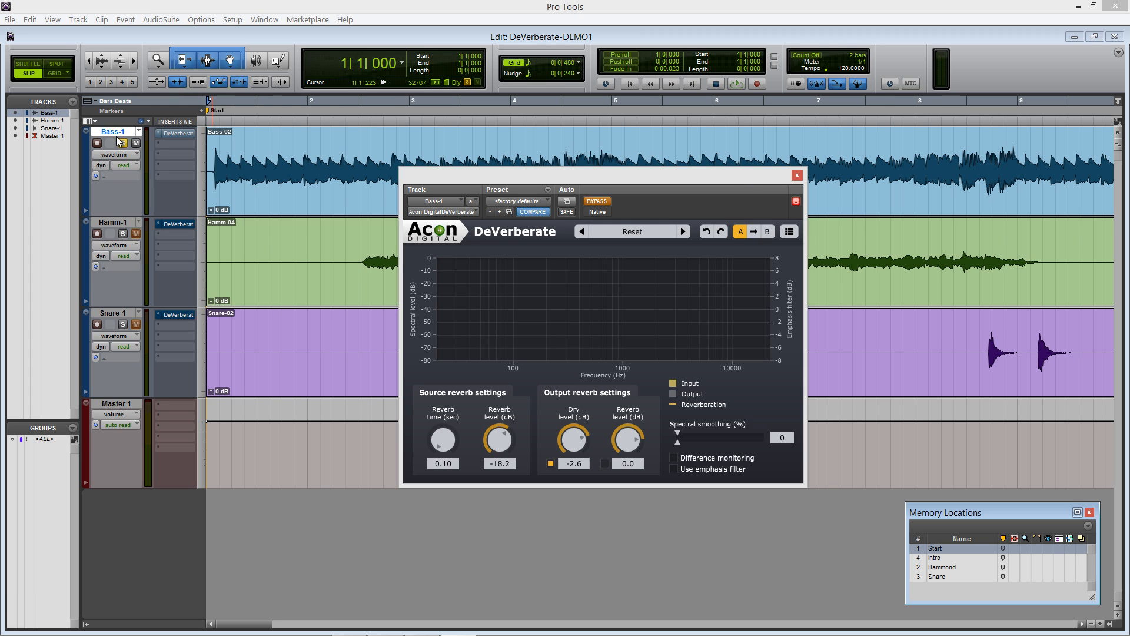
# Step: Select the Hamm-1 and Snare-1 tracks in turn and return to the Bass-1 track
pyautogui.click(114, 223)
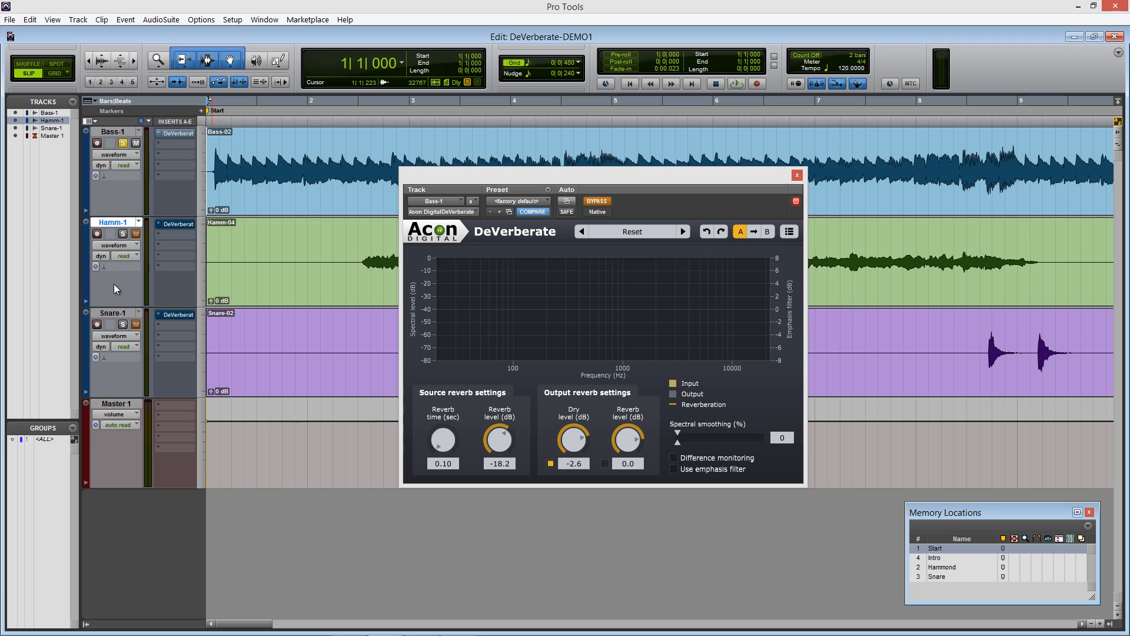
pyautogui.click(117, 314)
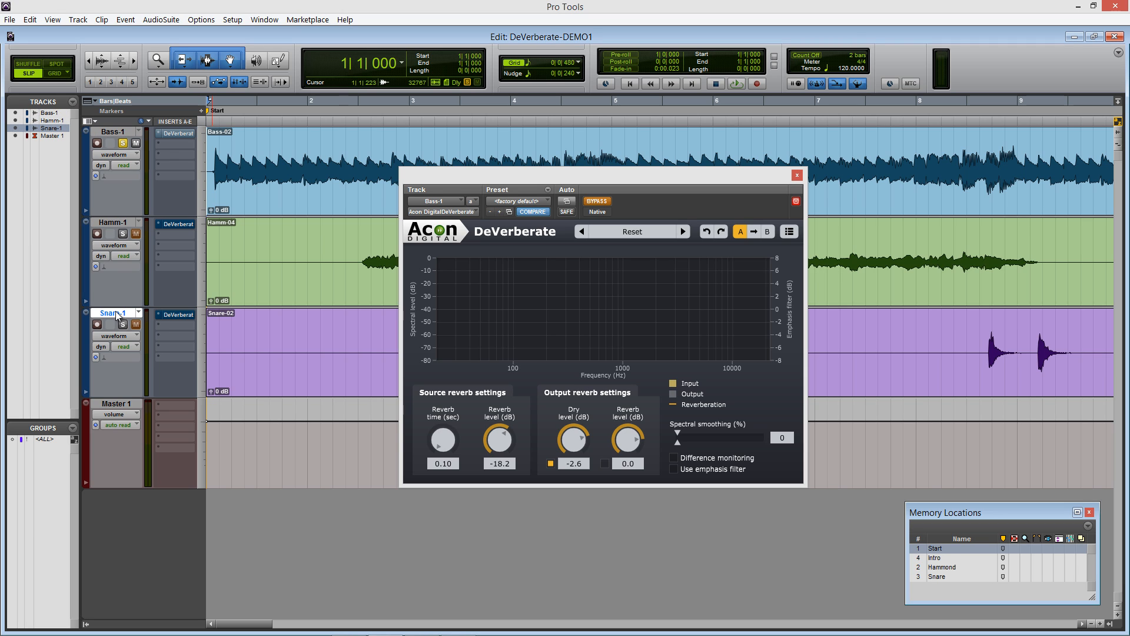
pyautogui.click(120, 134)
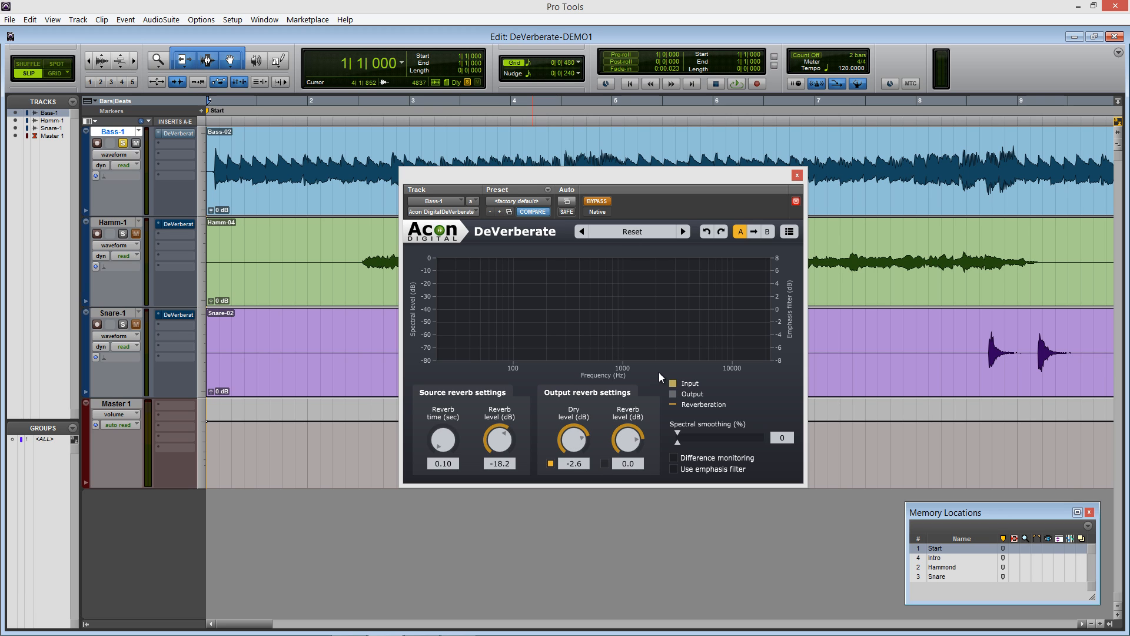
# Step: Play the bass, set Bass-1's DeVerberate source reverb time to 4.47 sec, and compare the active effect with bypass
pyautogui.press('space')
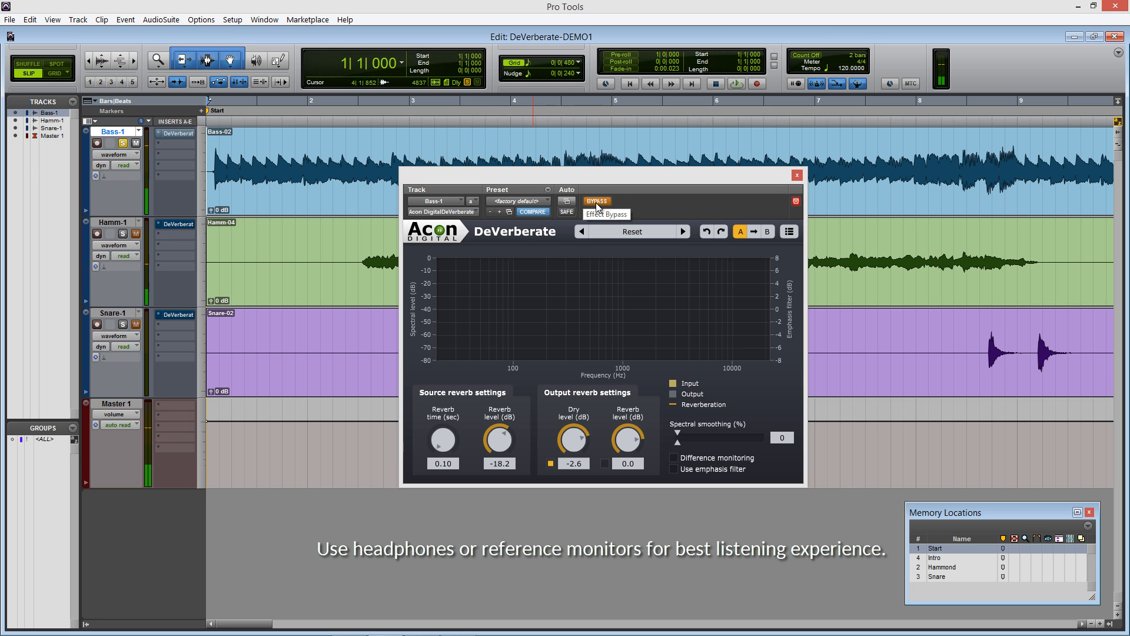
pyautogui.click(596, 202)
pyautogui.moveTo(440, 443); pyautogui.dragTo(449, 369)
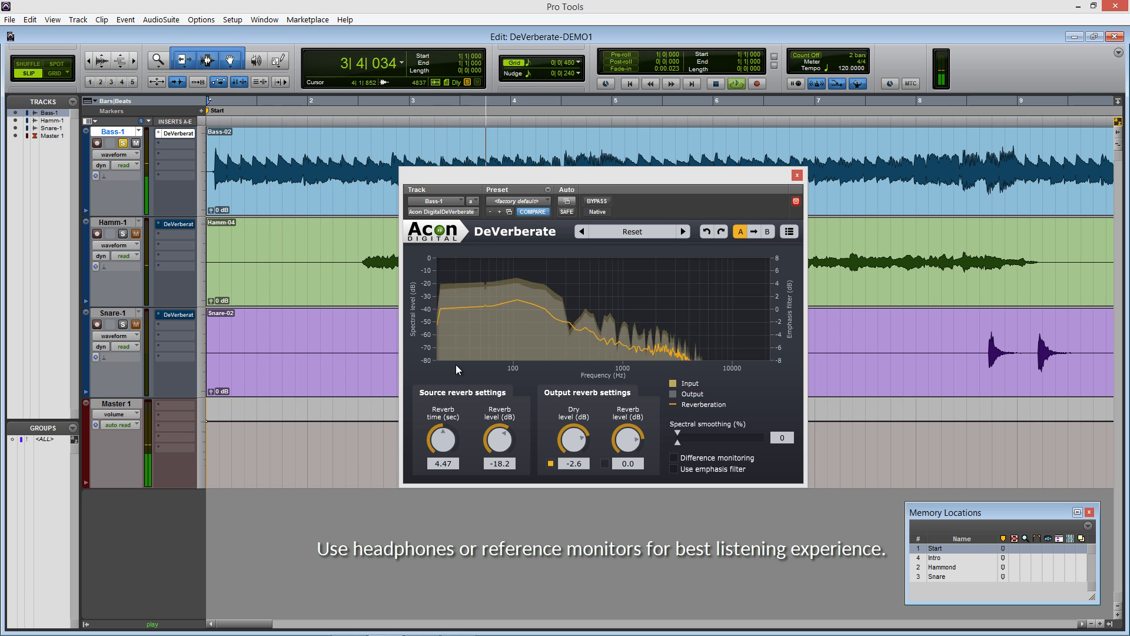
pyautogui.click(601, 203)
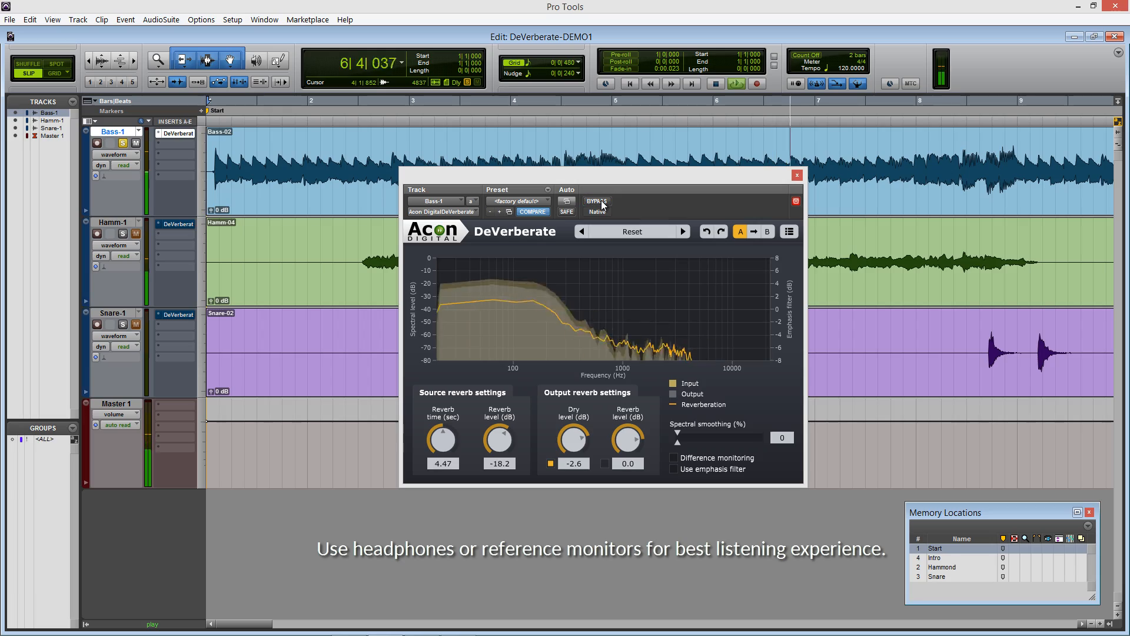
pyautogui.click(602, 203)
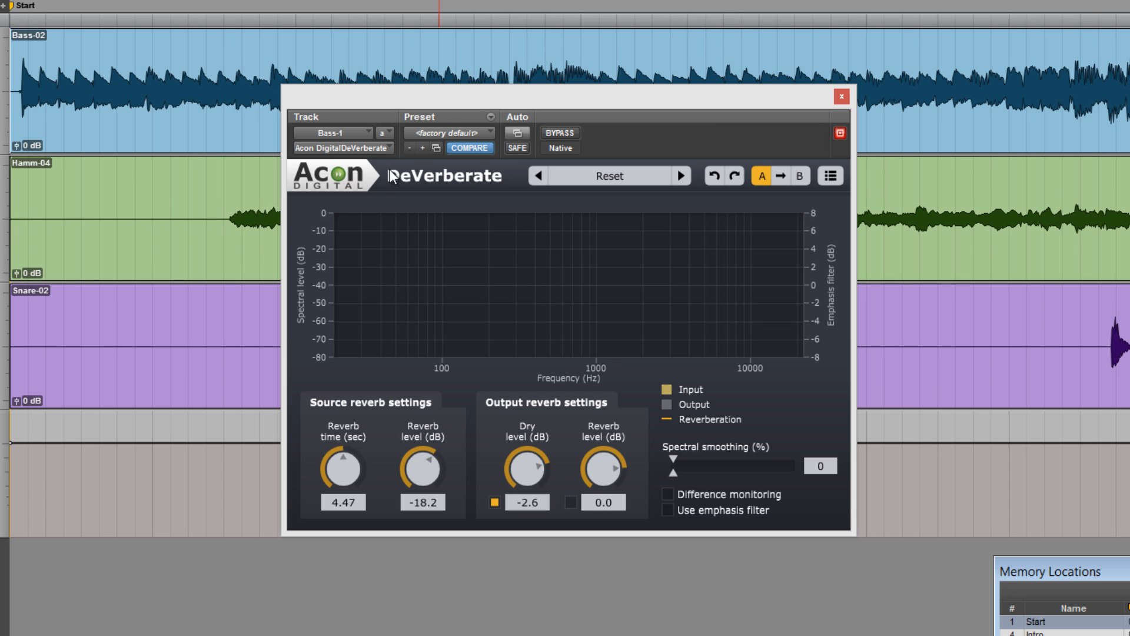
# Step: Look over DeVerberate's factory presets and view its help documentation in an enlarged window
pyautogui.click(610, 176)
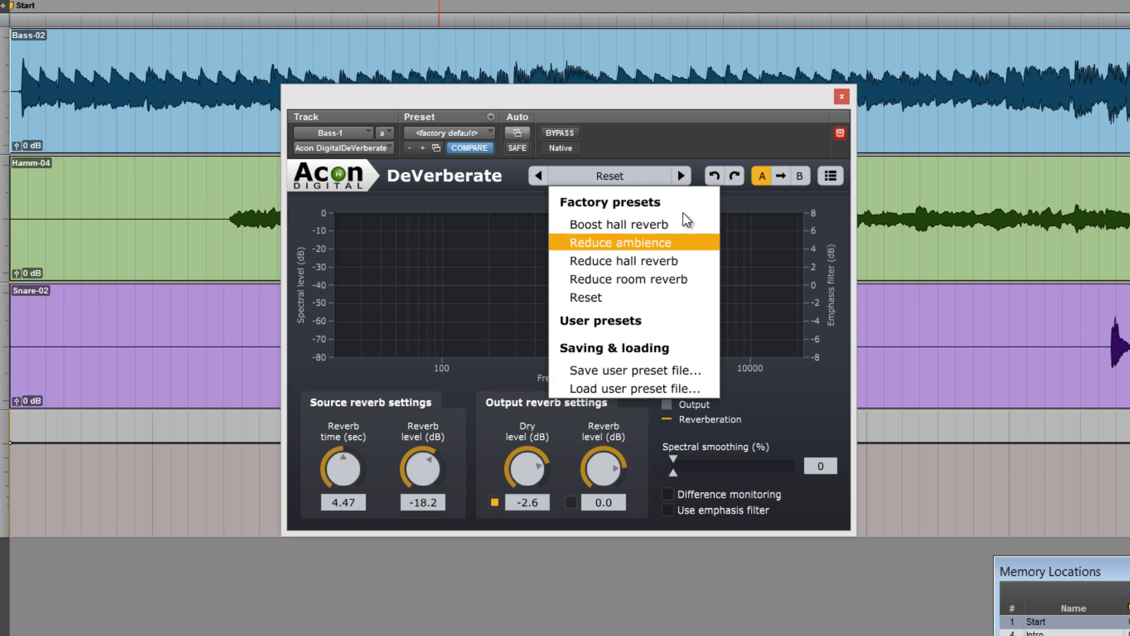
pyautogui.click(680, 139)
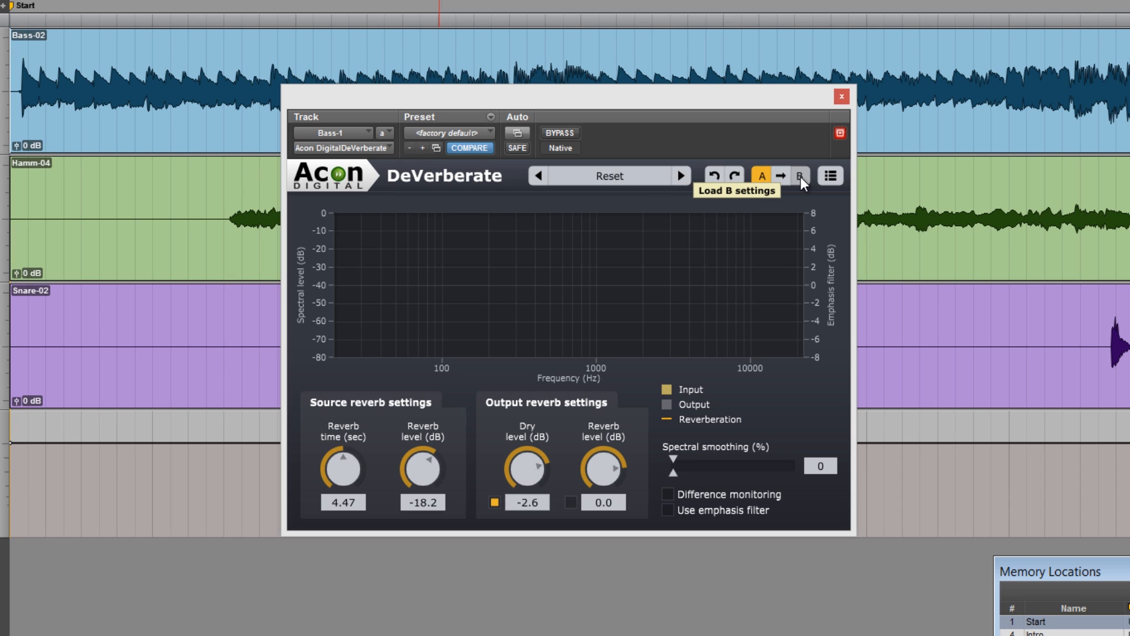
pyautogui.click(833, 178)
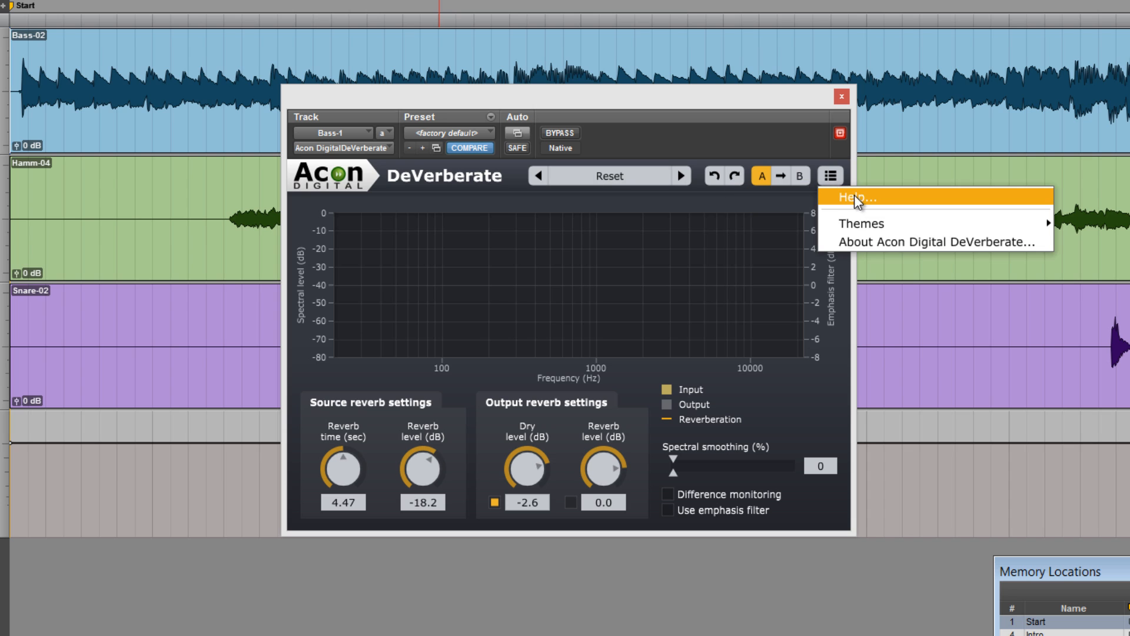
pyautogui.click(857, 201)
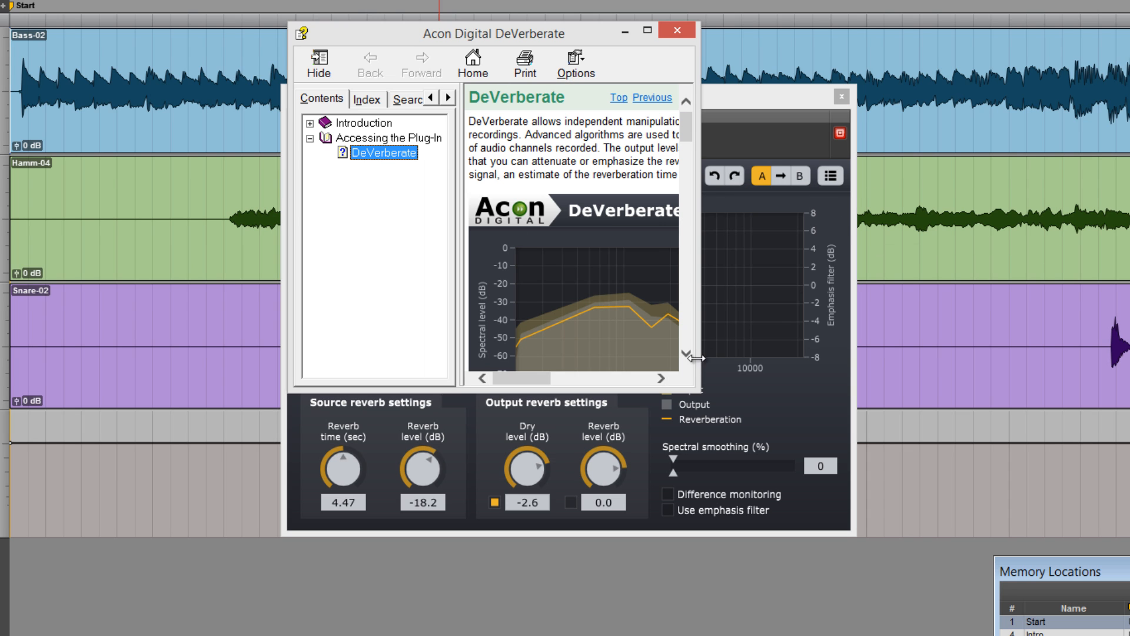
pyautogui.moveTo(693, 387); pyautogui.dragTo(1005, 391)
pyautogui.click(982, 30)
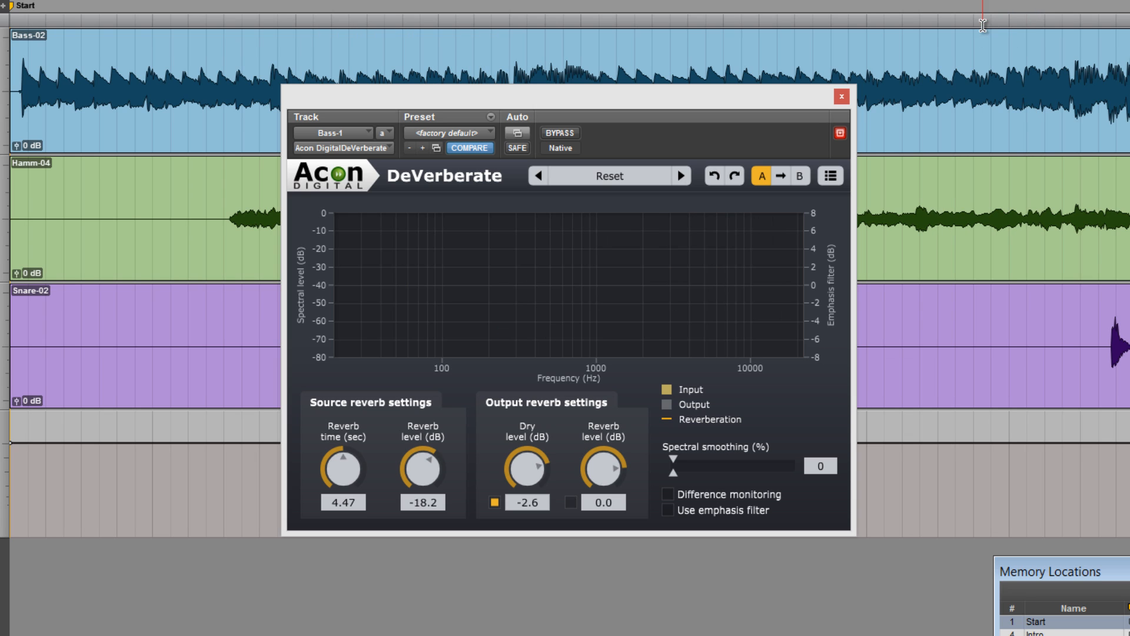
# Step: Try the brushed theme on DeVerberate and switch back to the Simplistic theme
pyautogui.click(830, 175)
pyautogui.moveTo(1001, 224)
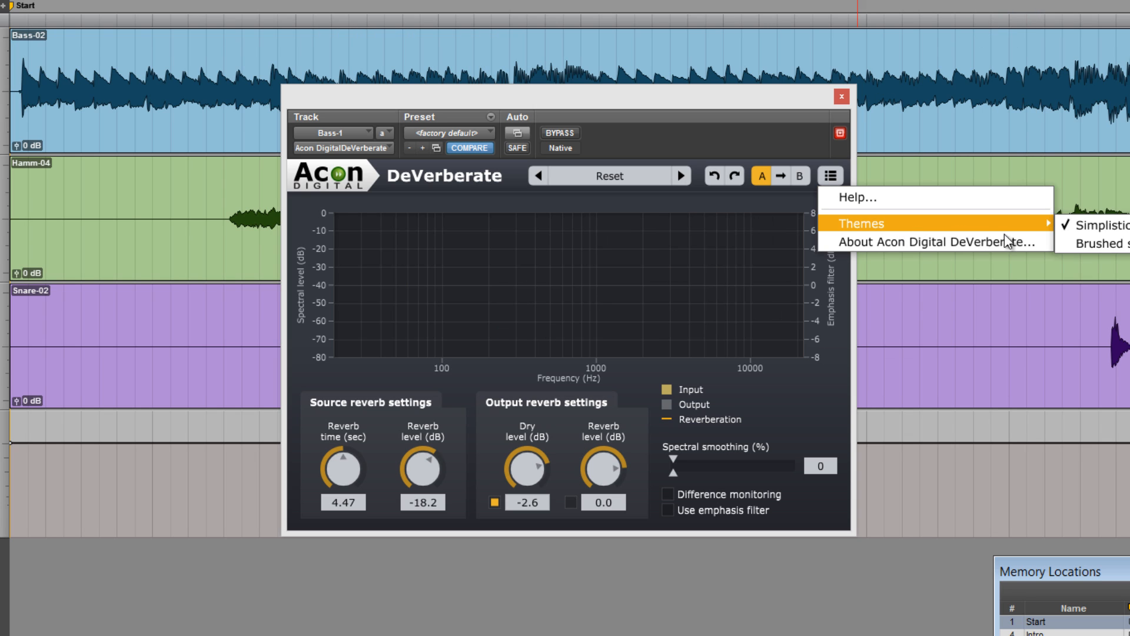
pyautogui.click(1082, 243)
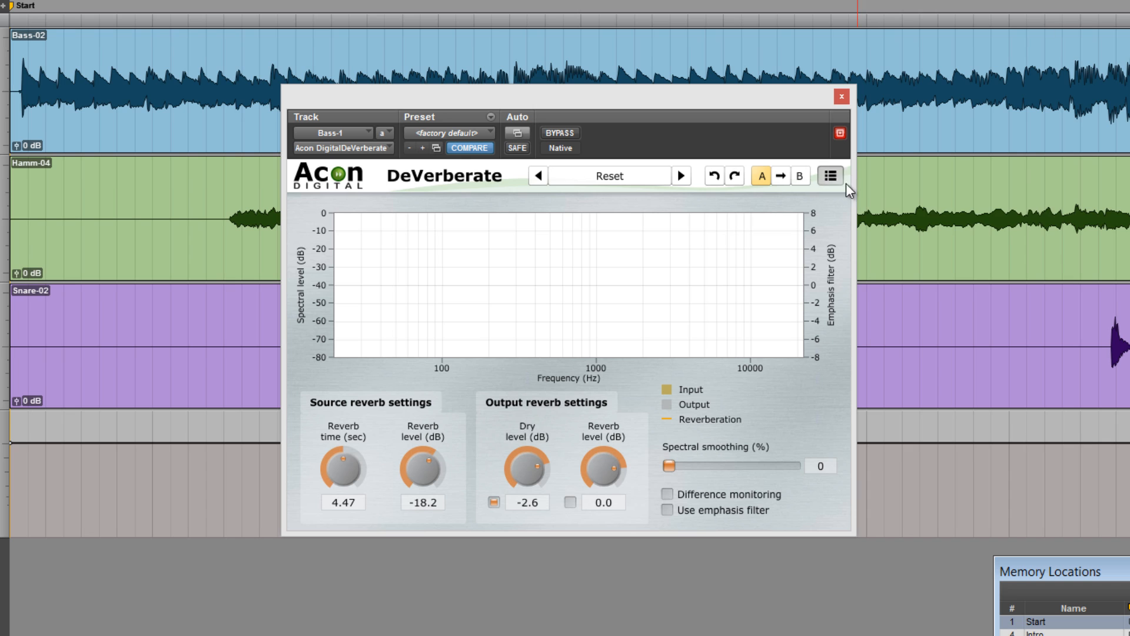
pyautogui.click(831, 176)
pyautogui.click(1079, 226)
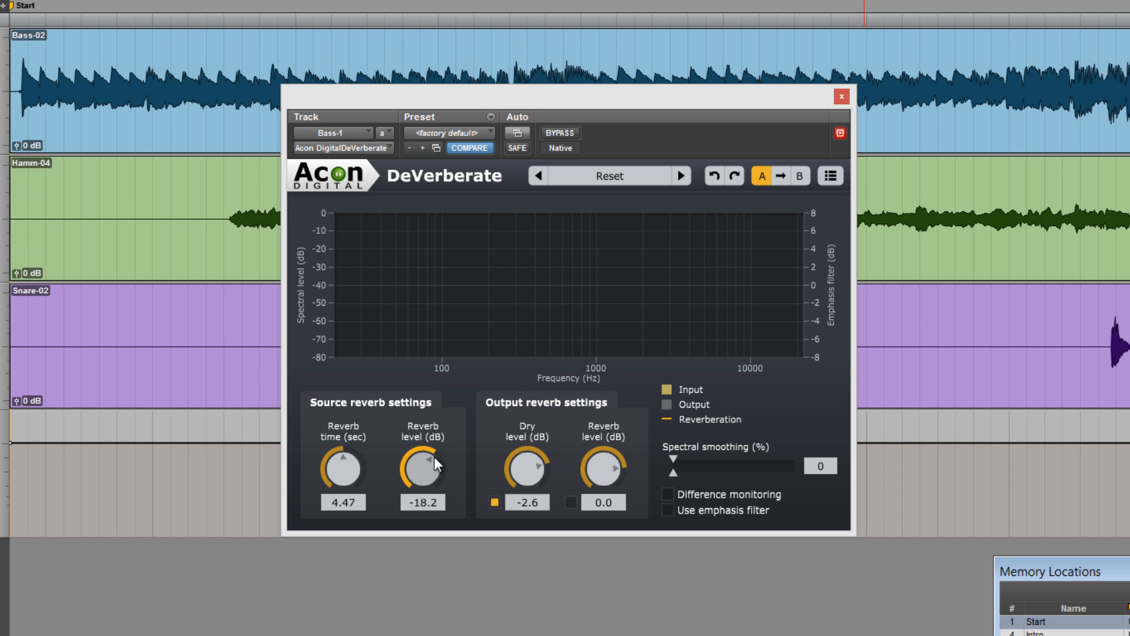
# Step: Set the source reverb time to 4.02 sec and the source reverb level to -17.3 dB
pyautogui.moveTo(423, 468); pyautogui.dragTo(411, 610)
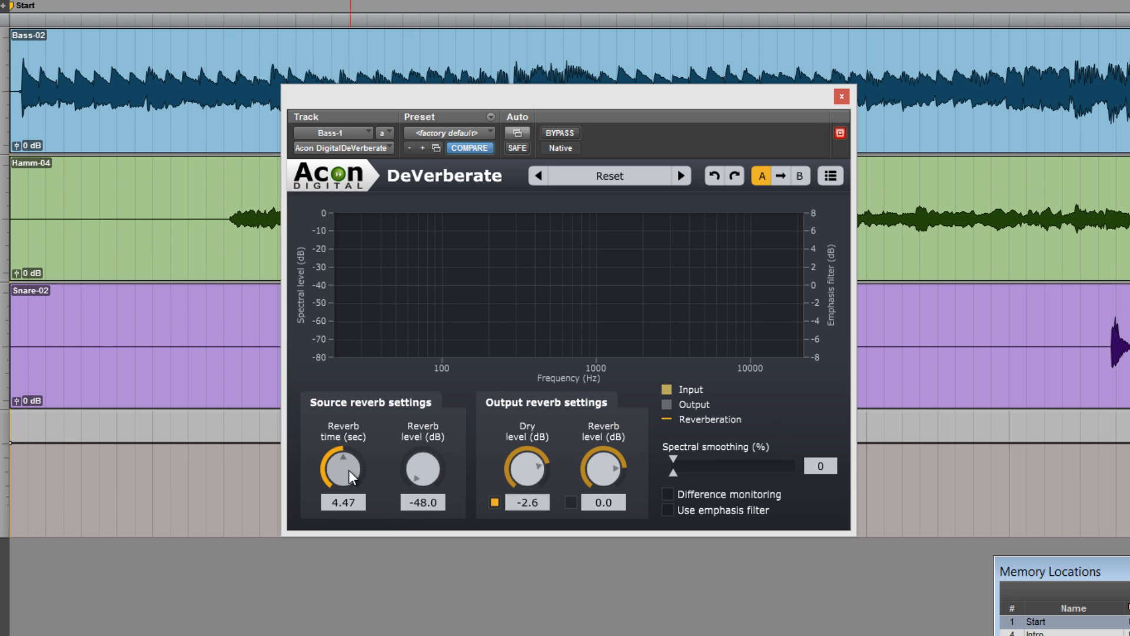
pyautogui.moveTo(348, 468); pyautogui.dragTo(362, 412)
pyautogui.moveTo(423, 468); pyautogui.dragTo(475, 348)
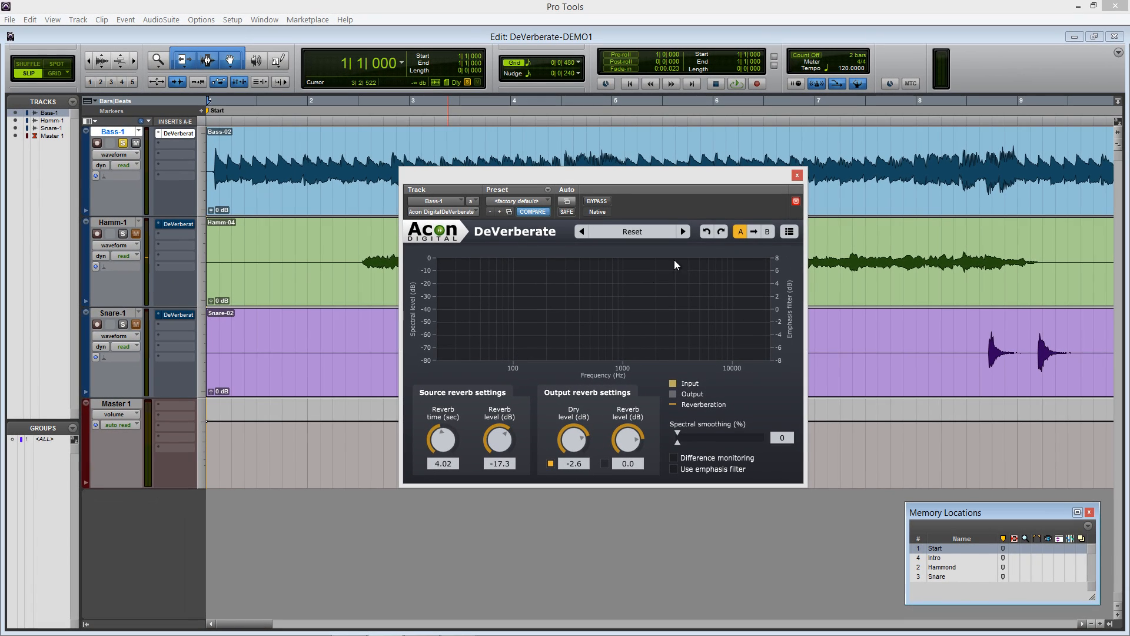
# Step: Close the bass plug-in window, solo Hamm-1 instead of Bass-1, and open the DeVerberate insert on Hamm-1
pyautogui.click(797, 176)
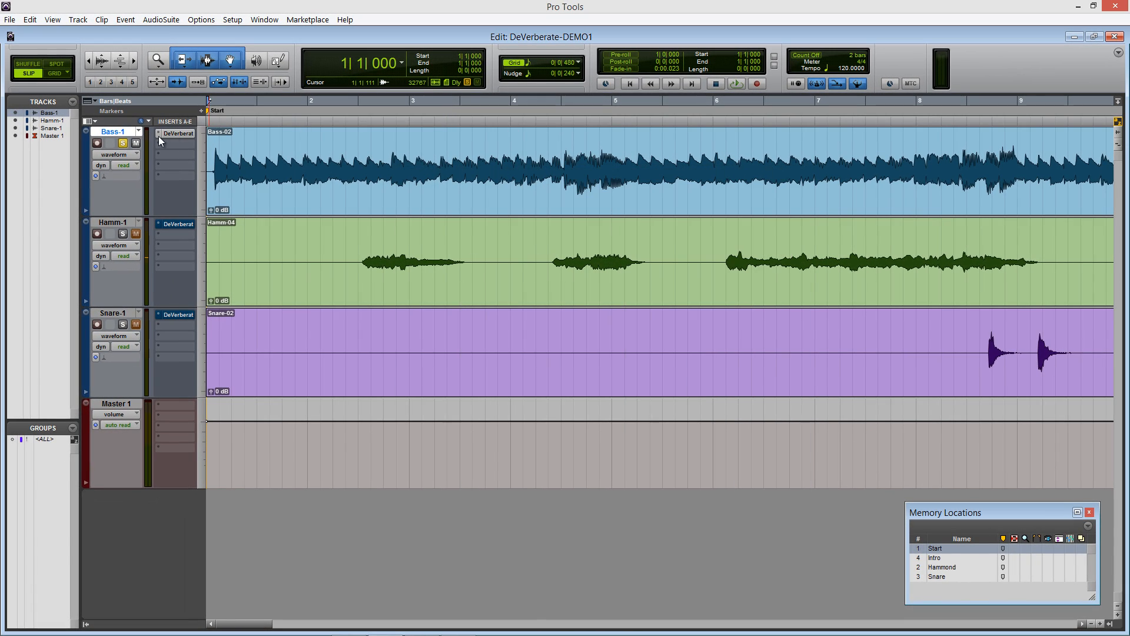
pyautogui.click(122, 235)
pyautogui.click(178, 223)
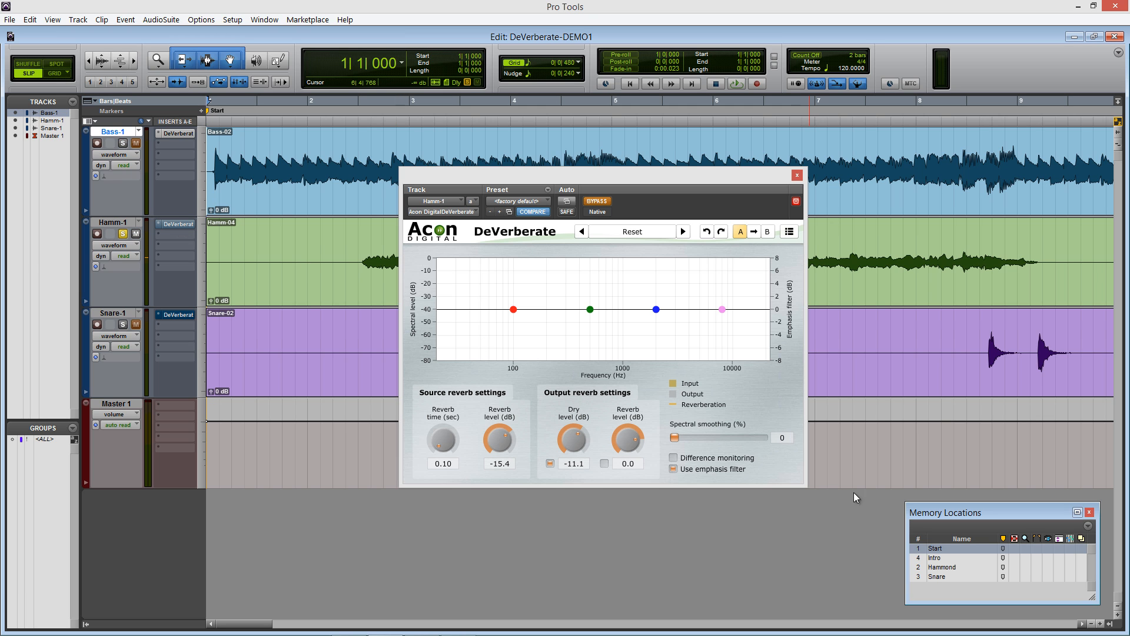
# Step: Play from the Hammond memory location and take DeVerberate on Hamm-1 out of bypass
pyautogui.click(933, 567)
pyautogui.press('space')
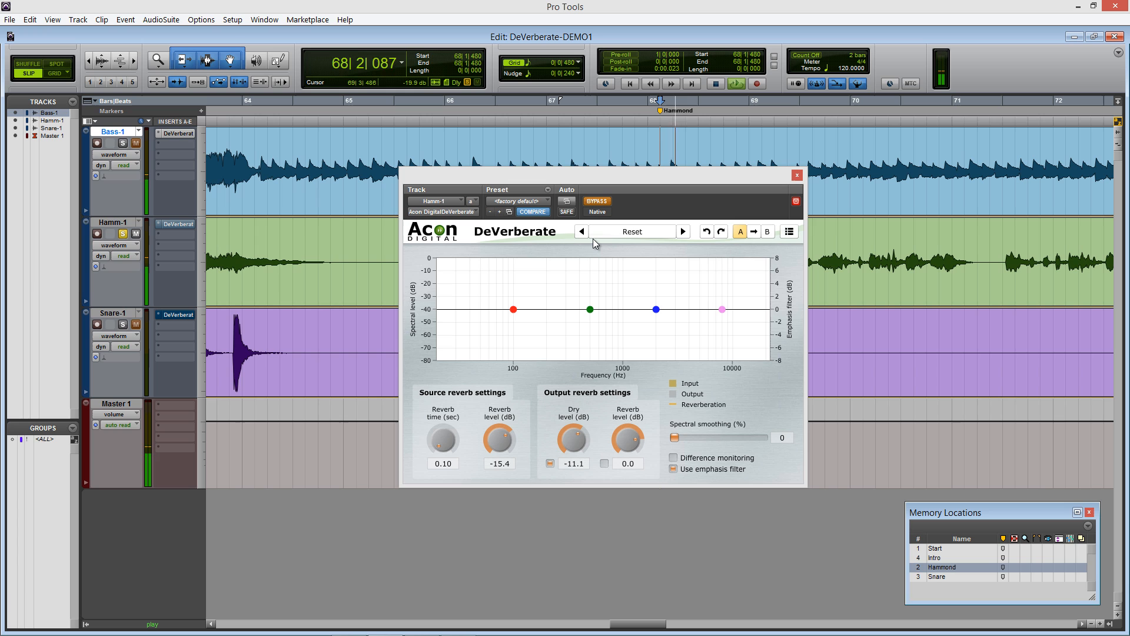
pyautogui.click(597, 202)
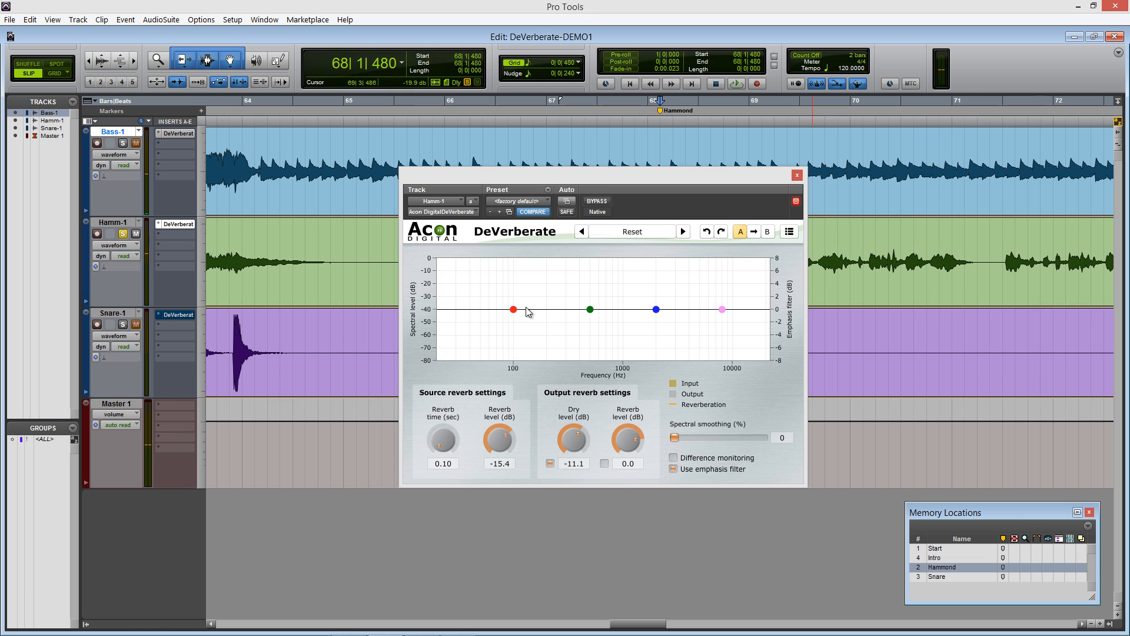
# Step: Set Hamm-1's source reverb time to 5.19 sec and output dry level to -0.5 dB, and stop playback
pyautogui.moveTo(441, 443); pyautogui.dragTo(447, 358)
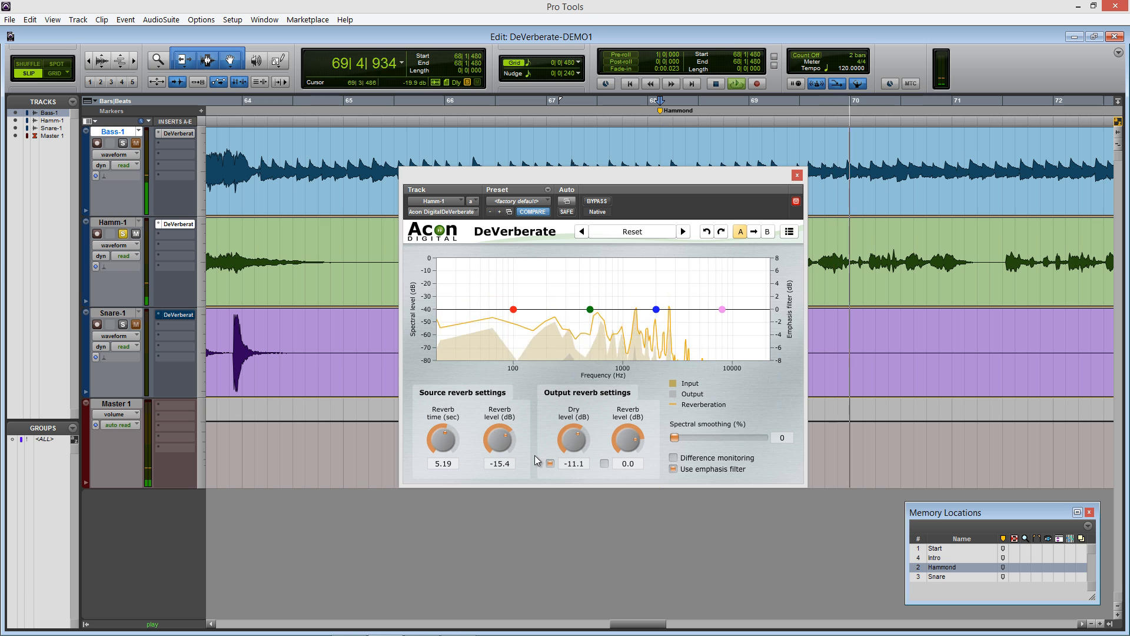
pyautogui.moveTo(570, 446); pyautogui.dragTo(568, 412)
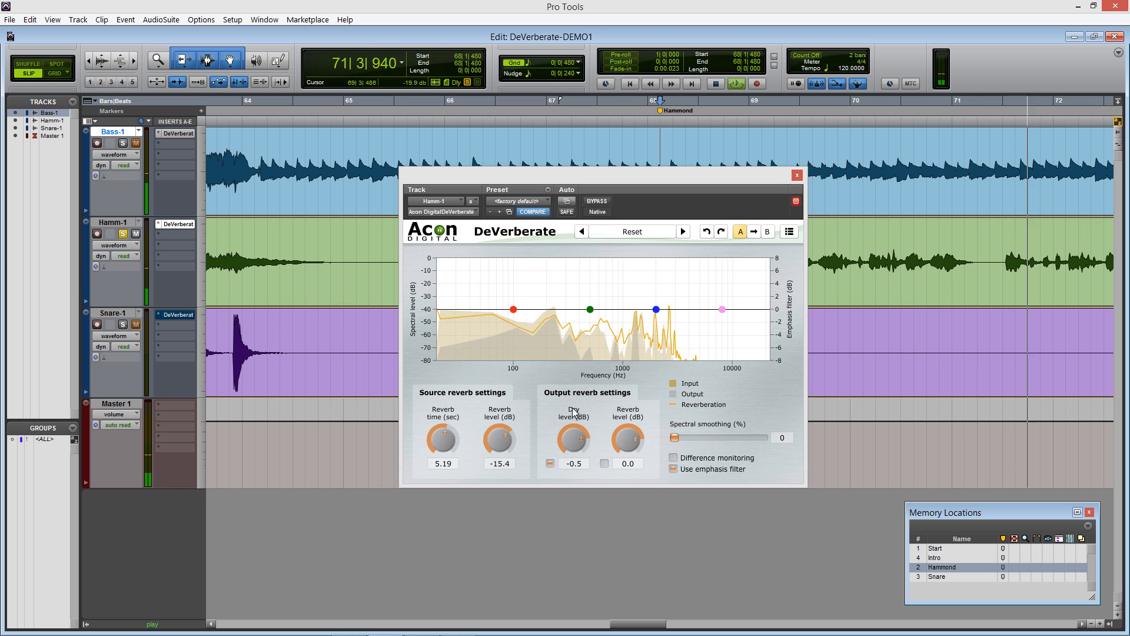
pyautogui.press('space')
# Step: Replay the Hammond passage and compare its sound with DeVerberate bypassed and active
pyautogui.press('space')
pyautogui.click(605, 203)
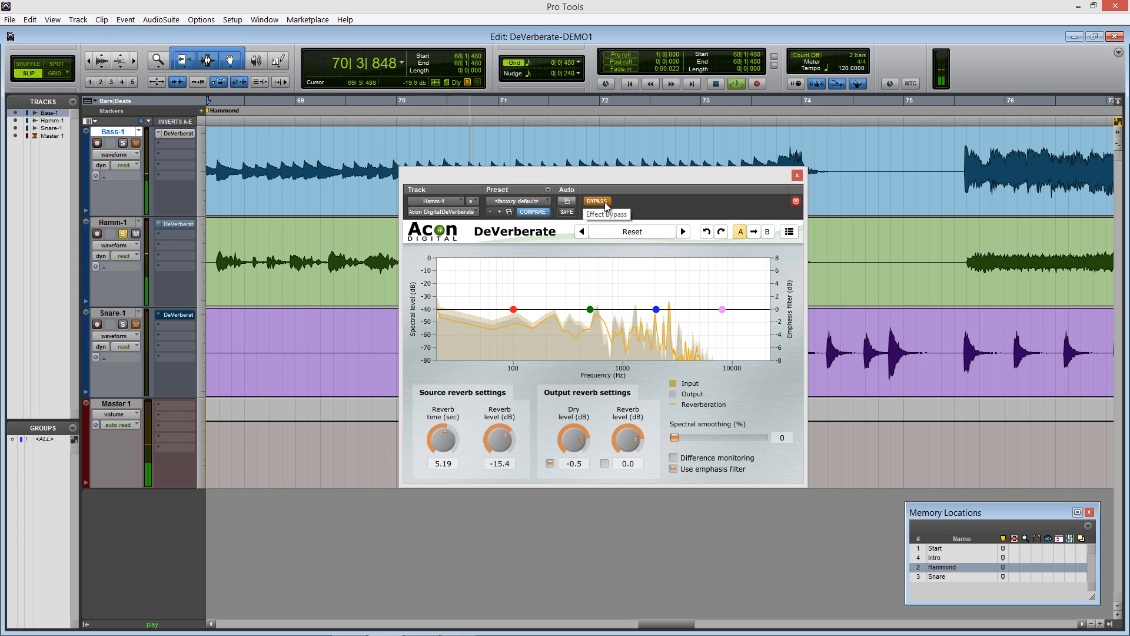
pyautogui.click(605, 204)
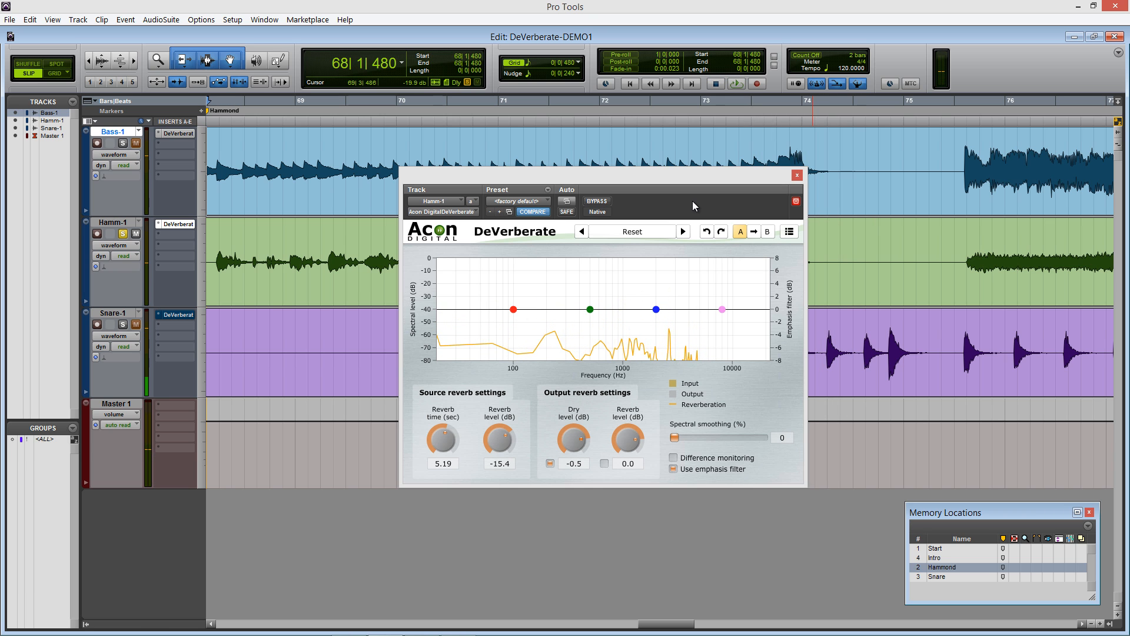
pyautogui.press('space')
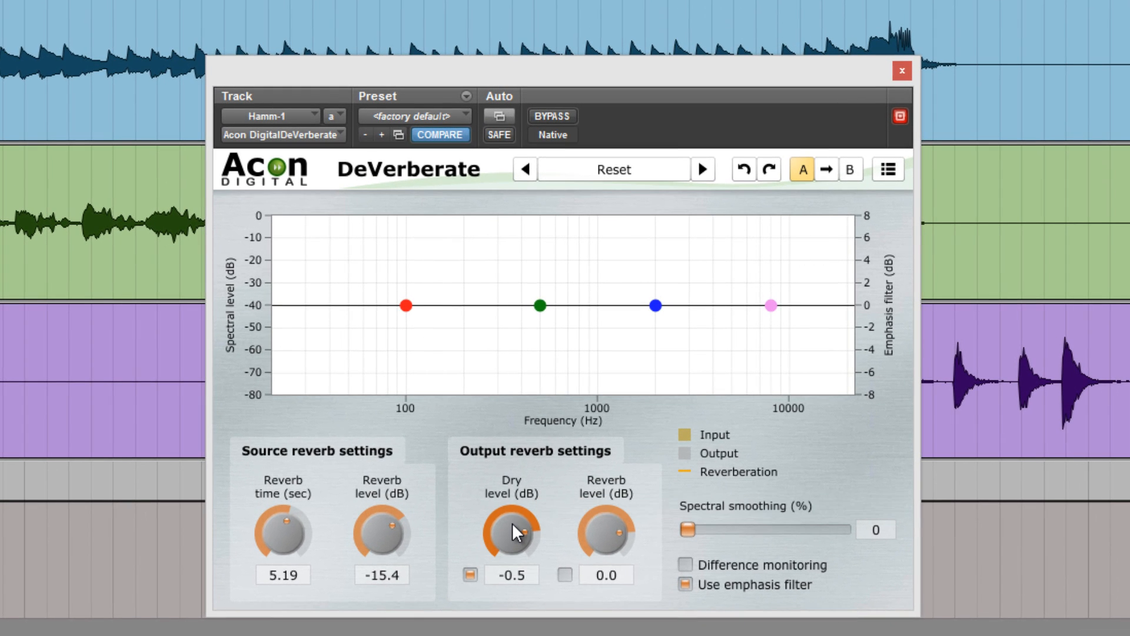
# Step: Set the output dry level to -0.3 dB and the output reverb level to -4.3 dB, trying lower levels first
pyautogui.moveTo(512, 523)
pyautogui.mouseDown()
pyautogui.moveTo(508, 628)
pyautogui.moveTo(513, 583)
pyautogui.mouseUp()
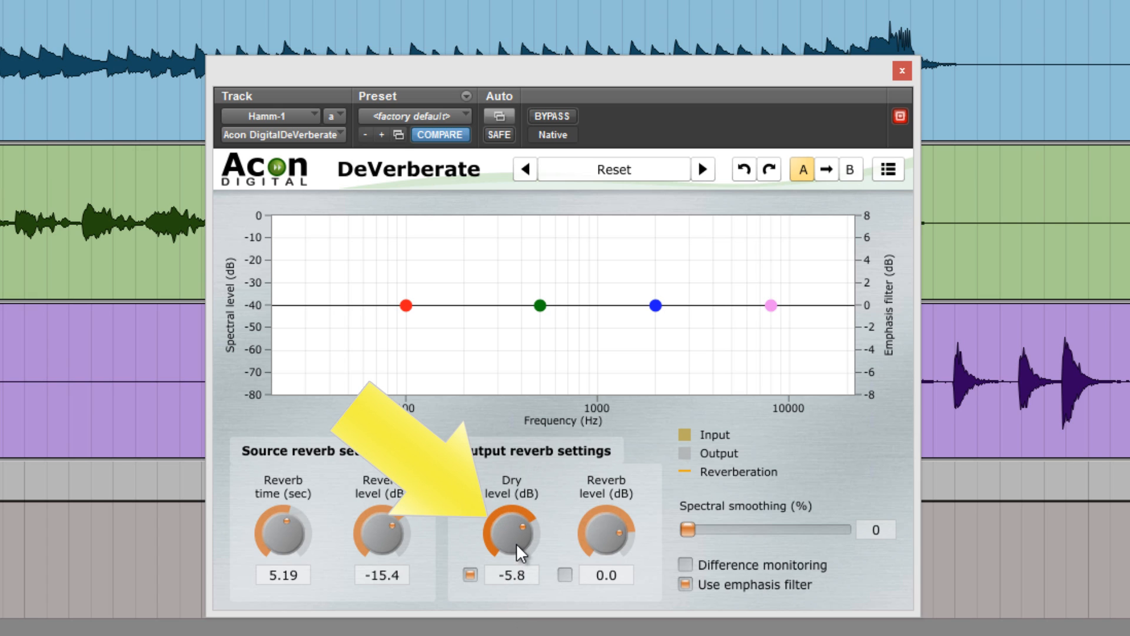
pyautogui.moveTo(517, 543)
pyautogui.mouseDown()
pyautogui.moveTo(514, 588)
pyautogui.moveTo(521, 522)
pyautogui.mouseUp()
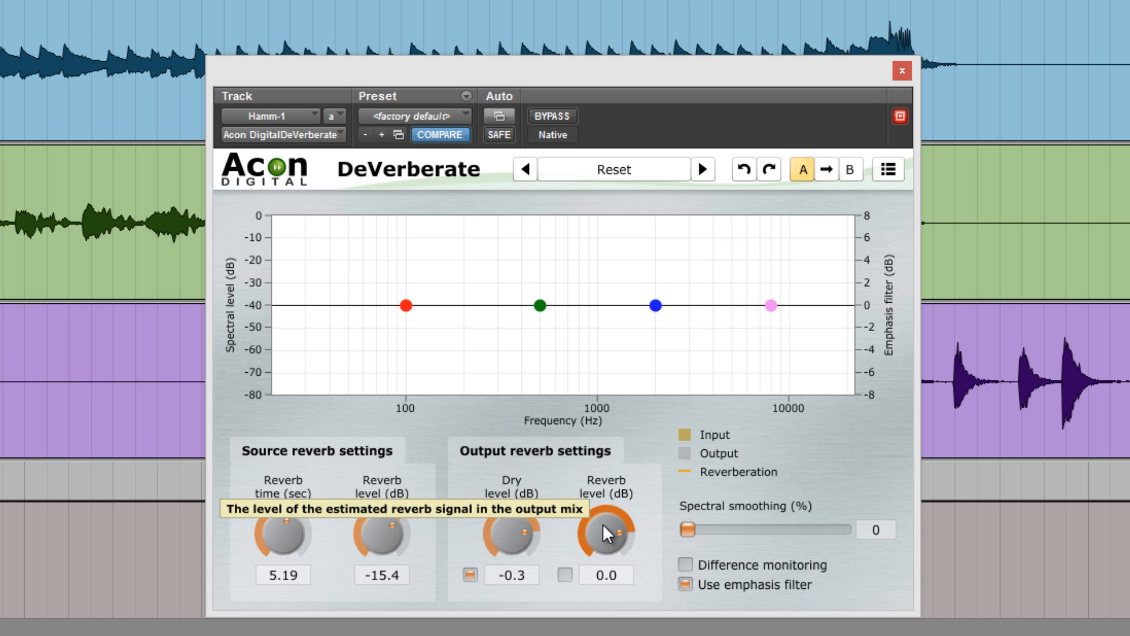
pyautogui.moveTo(602, 524); pyautogui.dragTo(596, 612)
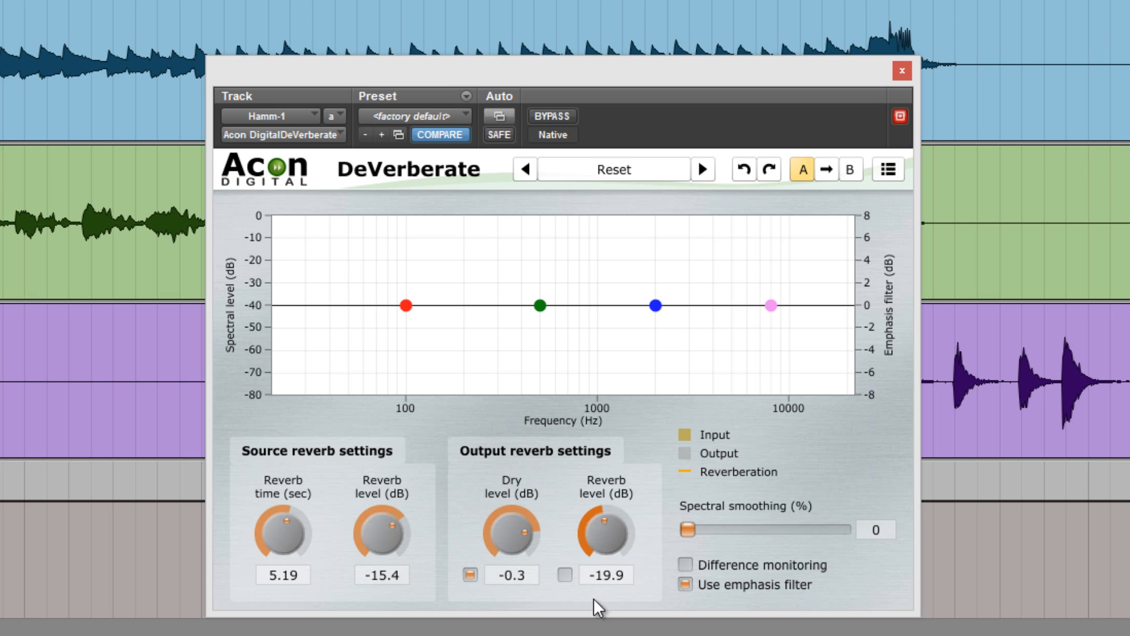
pyautogui.moveTo(600, 548); pyautogui.dragTo(603, 539)
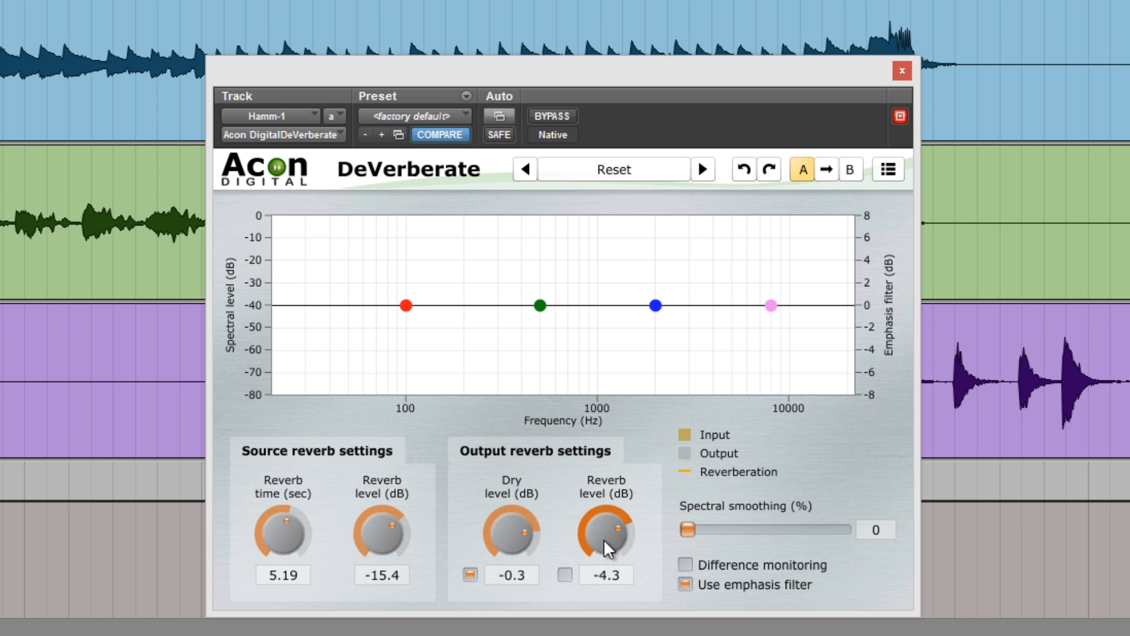
pyautogui.click(469, 575)
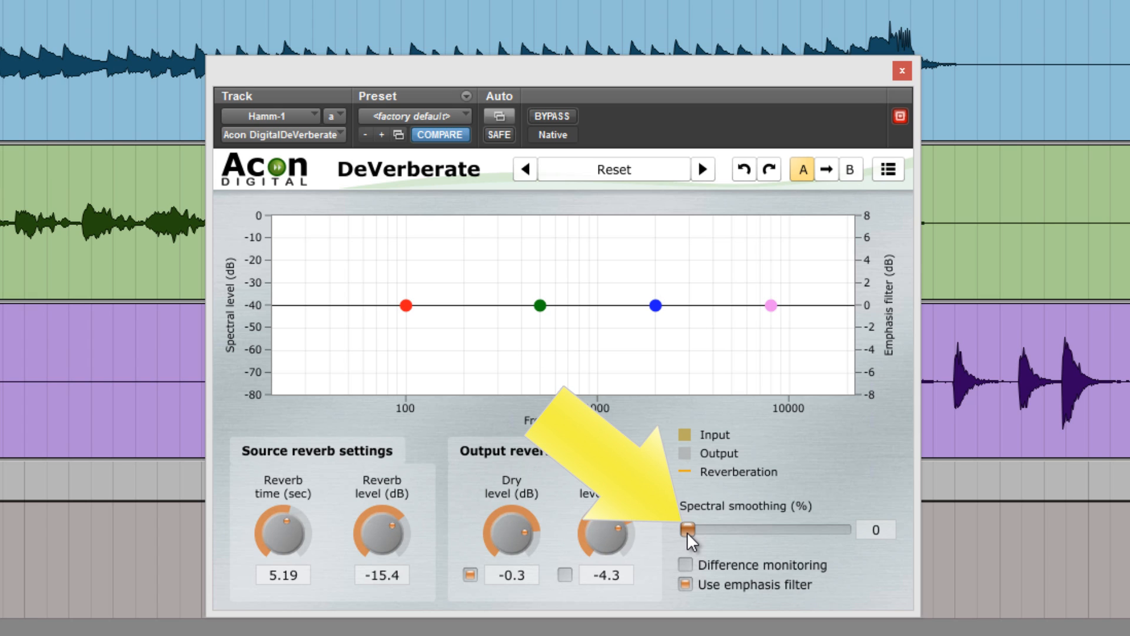
# Step: Try out spectral smoothing and difference monitoring, returning smoothing to 0 and leaving difference monitoring off
pyautogui.moveTo(687, 532); pyautogui.dragTo(725, 530)
pyautogui.moveTo(854, 534); pyautogui.dragTo(758, 518)
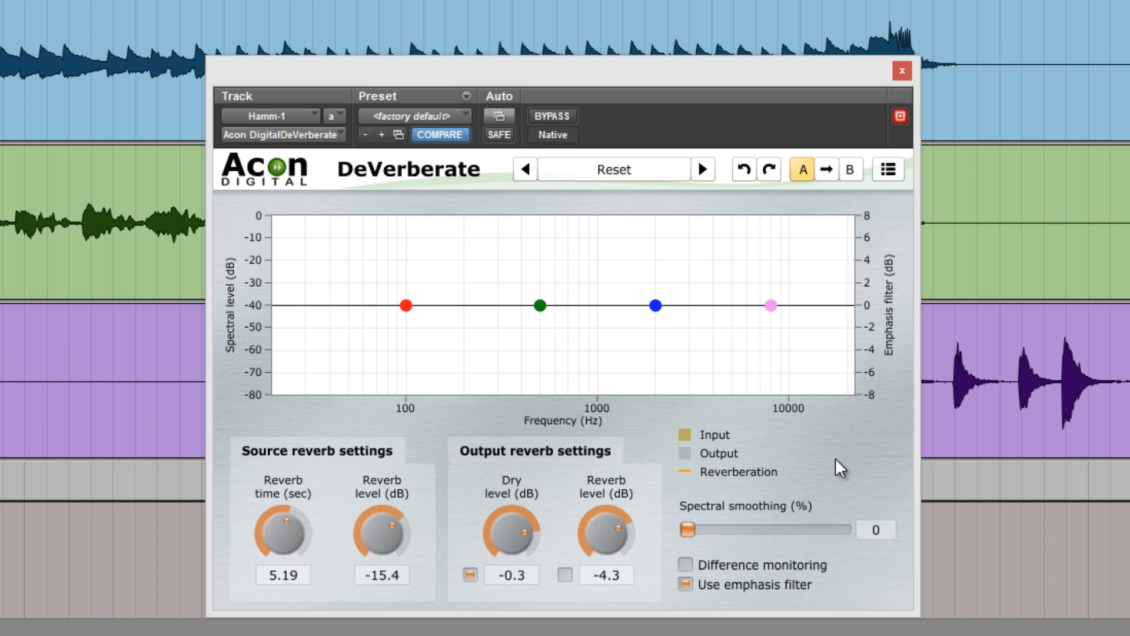
pyautogui.click(685, 564)
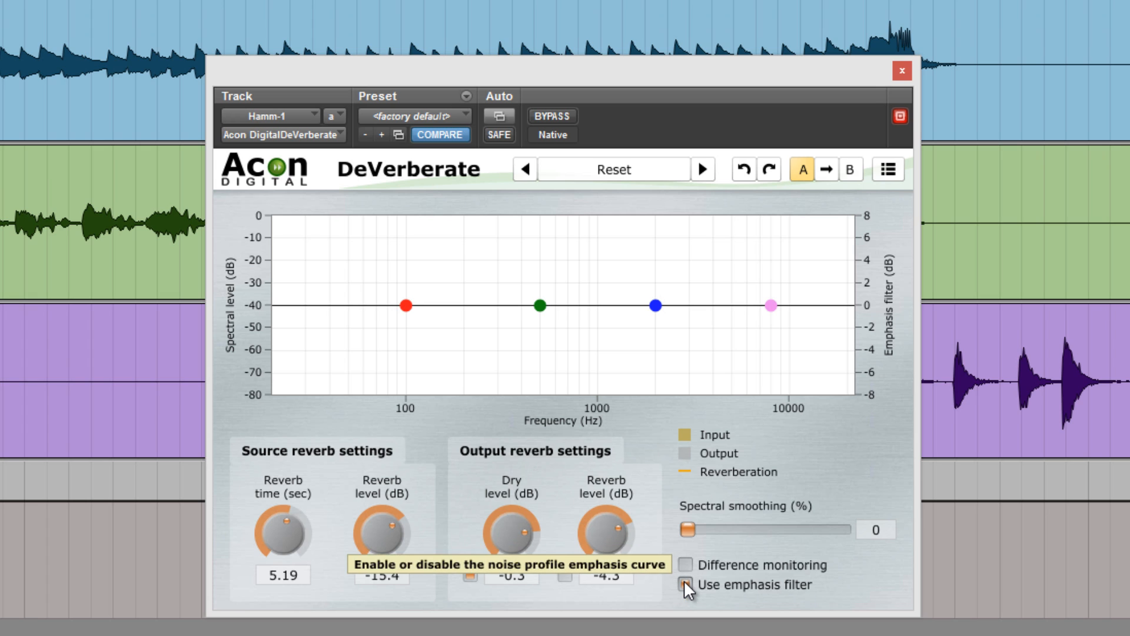
# Step: Switch the emphasis filter off and on to show its curve, leaving it disabled
pyautogui.click(684, 583)
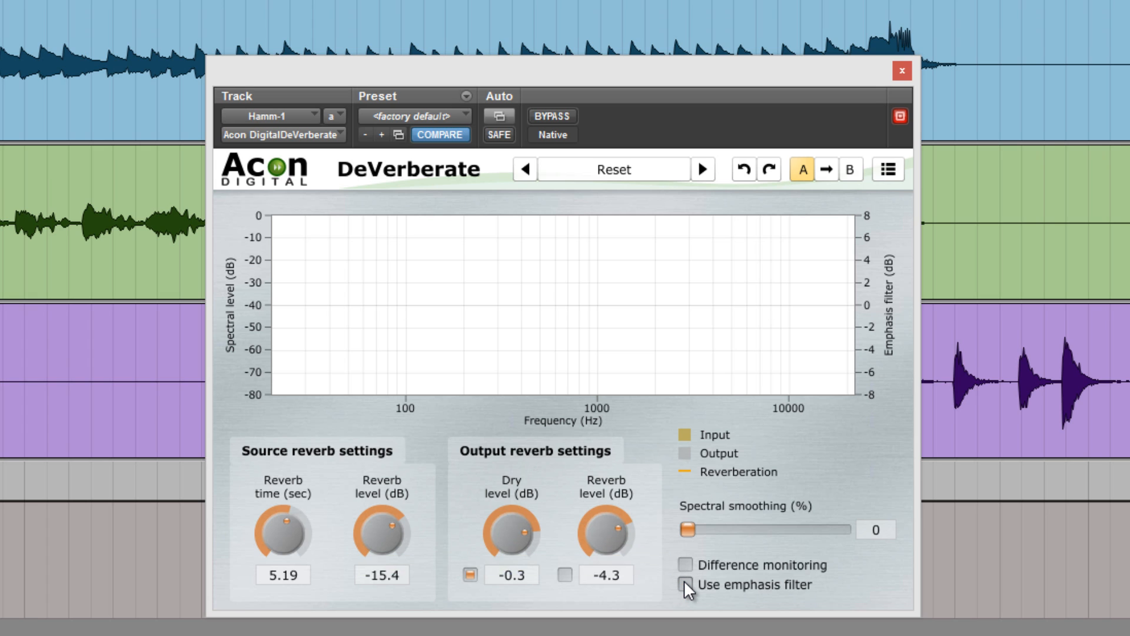
pyautogui.click(685, 582)
pyautogui.click(685, 582)
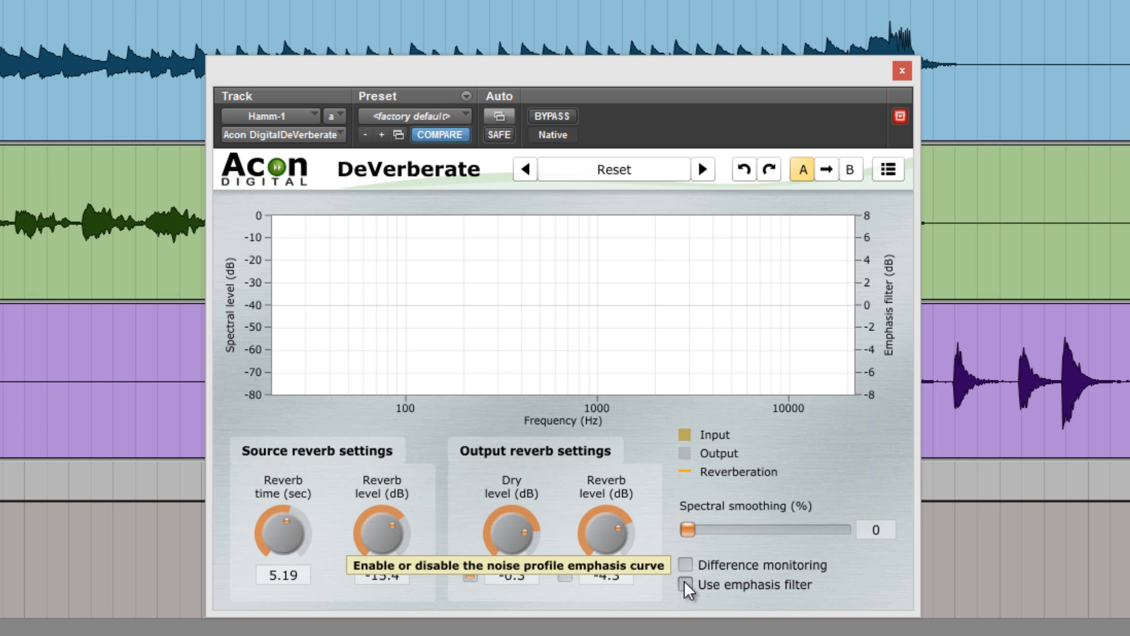
# Step: Enable the emphasis filter and try lowering the red band and raising the green band to about 2.45 dB at 558.8 Hz, resetting each
pyautogui.click(685, 583)
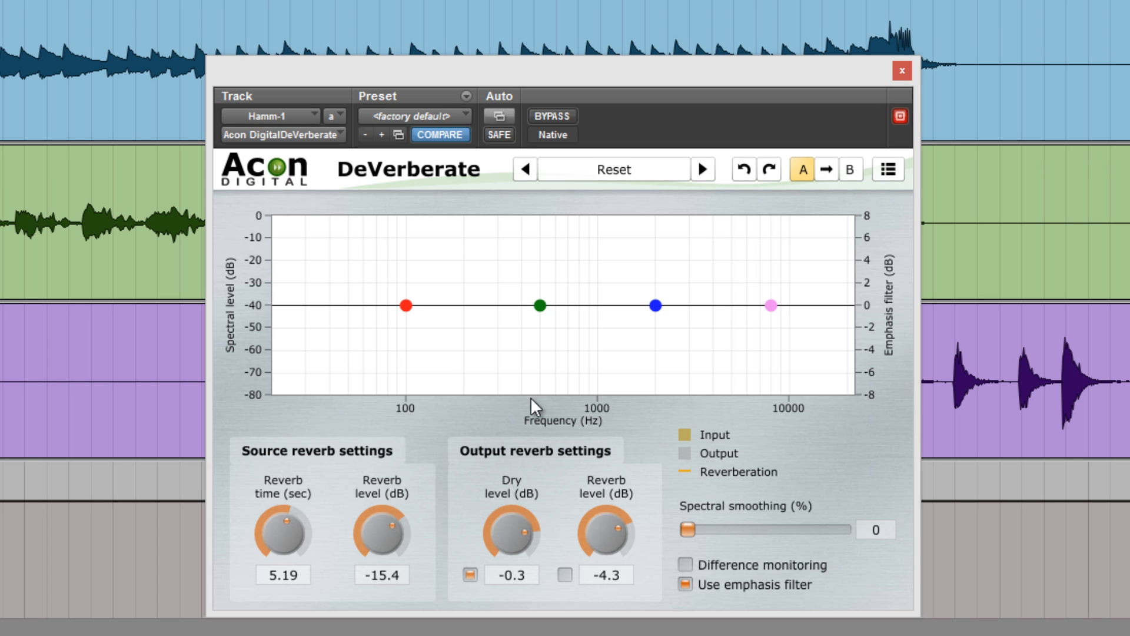
pyautogui.click(405, 304)
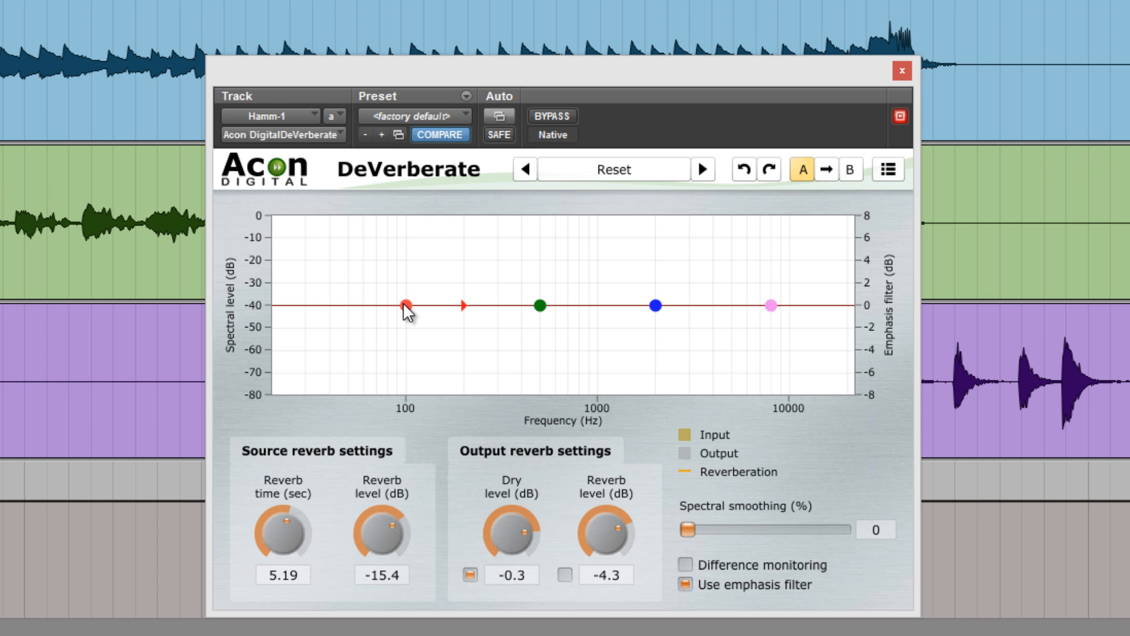
pyautogui.moveTo(405, 304); pyautogui.dragTo(415, 345)
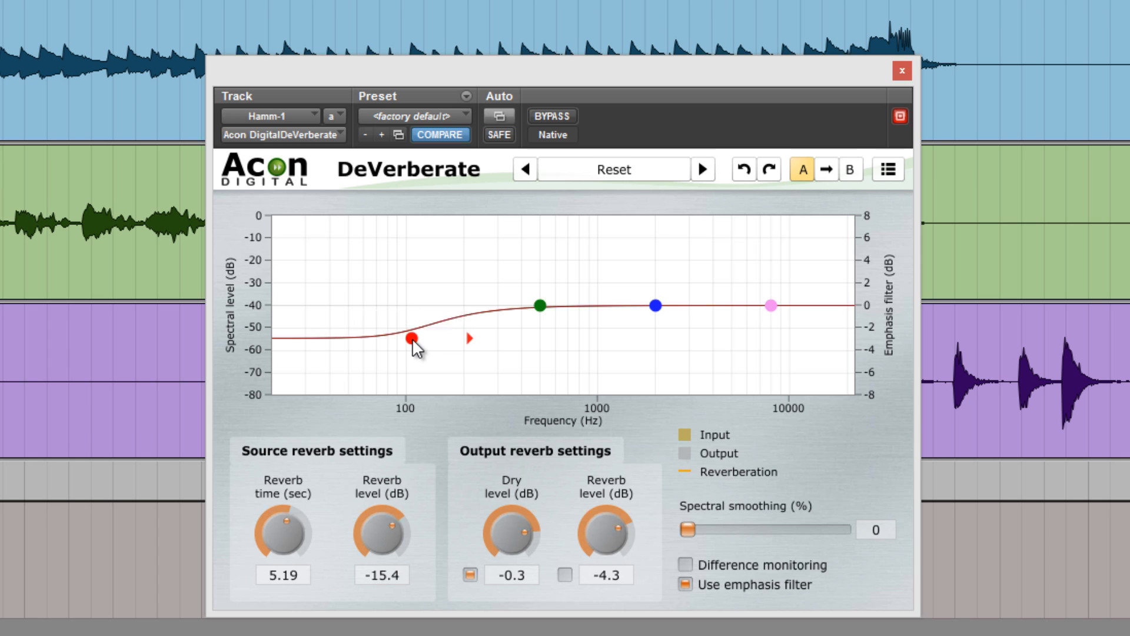
pyautogui.doubleClick(415, 345)
pyautogui.moveTo(541, 303); pyautogui.dragTo(550, 277)
pyautogui.doubleClick(549, 277)
# Step: Try a cut on the blue emphasis band and a boost on the pink high band, resetting both to 0 dB
pyautogui.click(655, 305)
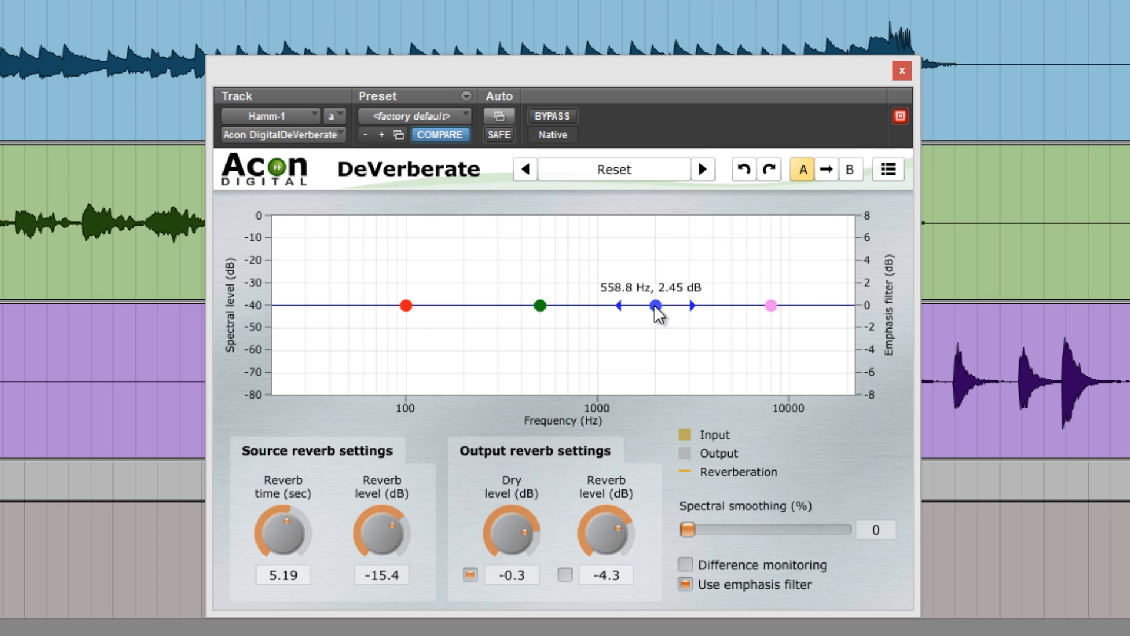
pyautogui.moveTo(655, 305); pyautogui.dragTo(663, 346)
pyautogui.moveTo(767, 307); pyautogui.dragTo(764, 259)
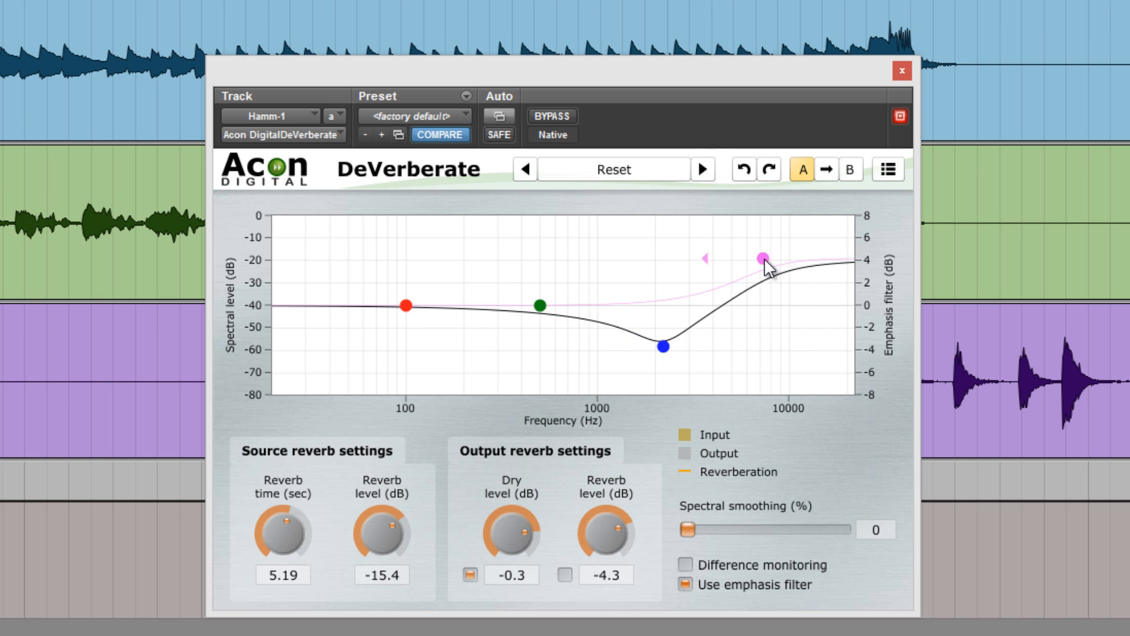
pyautogui.doubleClick(764, 258)
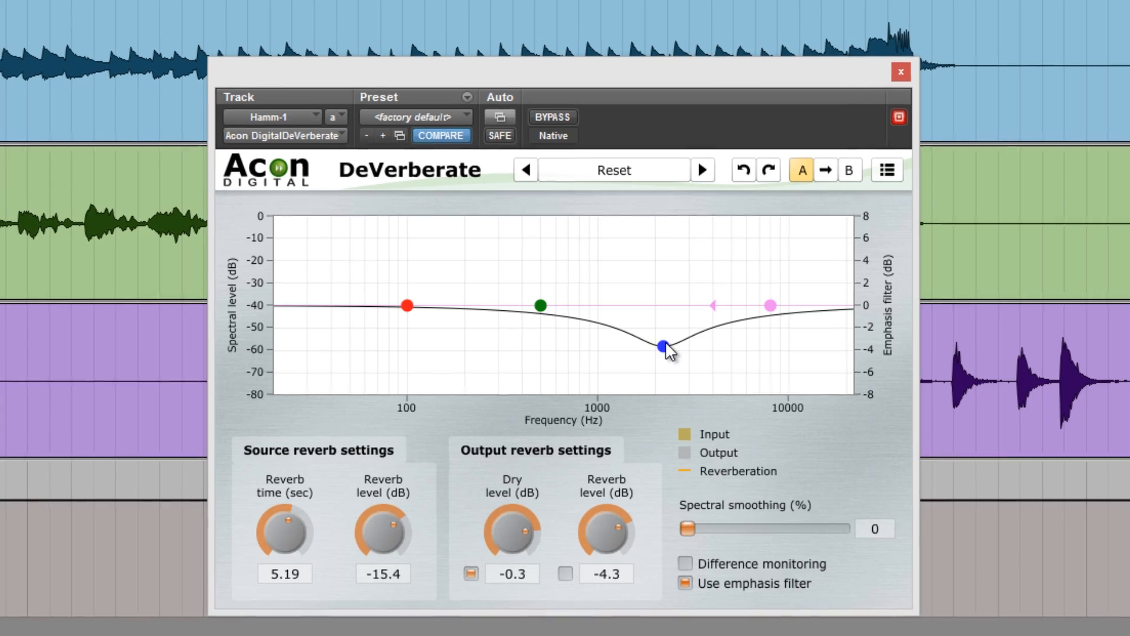
pyautogui.doubleClick(664, 346)
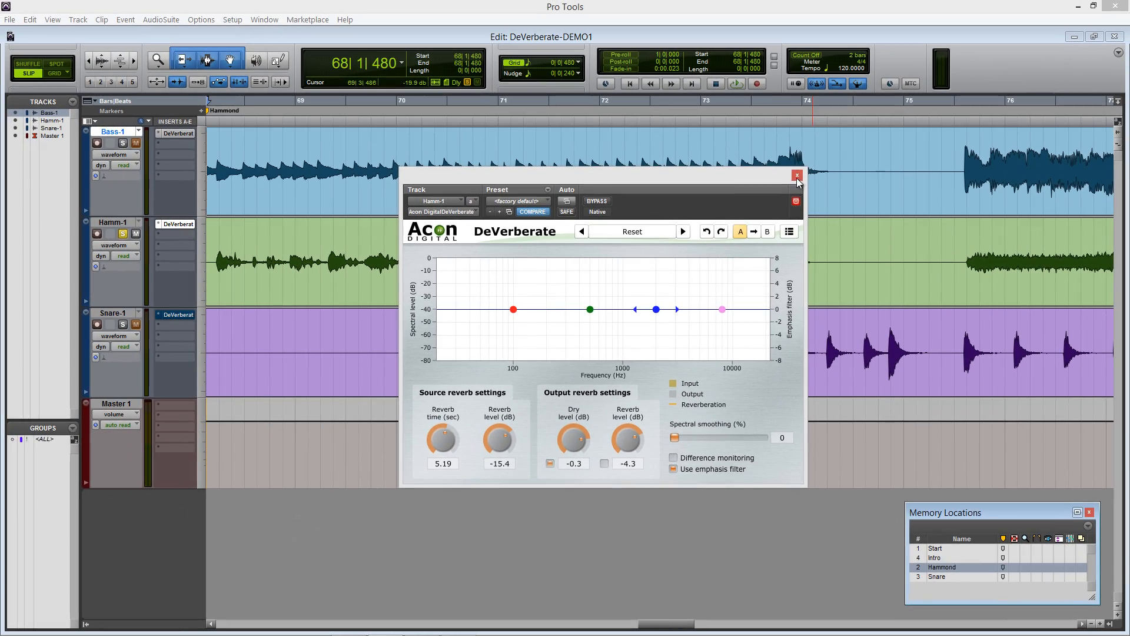
# Step: Close the Hammond plug-in window, go to the Snare memory location, and open DeVerberate on the Snare-1 track
pyautogui.click(797, 176)
pyautogui.click(939, 577)
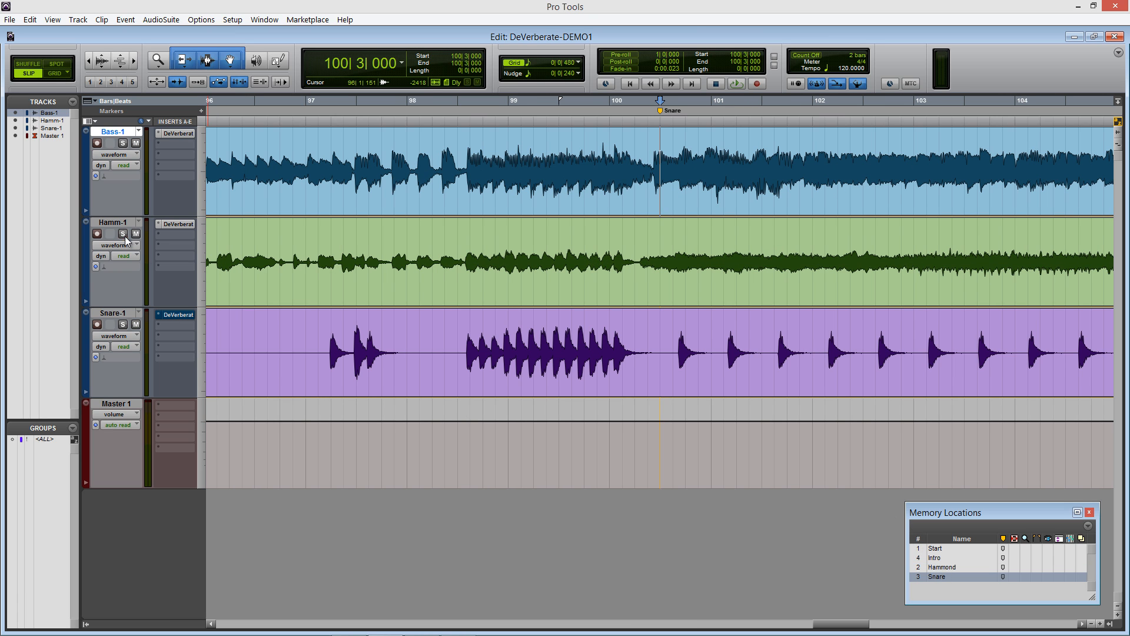
pyautogui.click(178, 320)
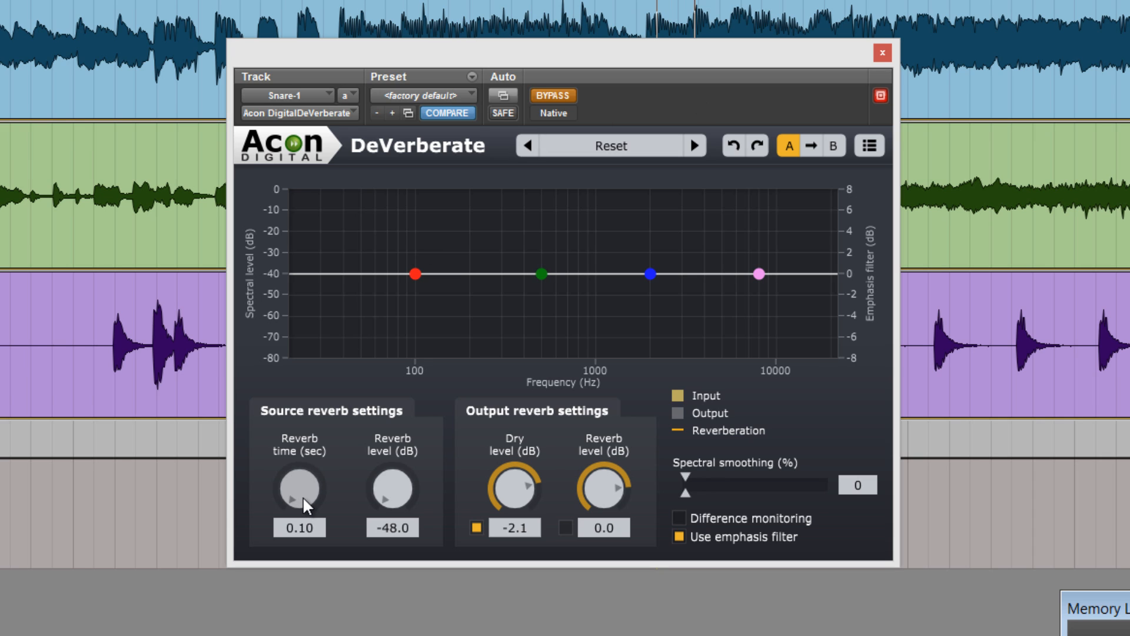
# Step: Set the snare's source reverb time to 4.52 s and source reverb level to -18.8 dB, with the plug-in's bypass turned off
pyautogui.moveTo(304, 505); pyautogui.dragTo(327, 401)
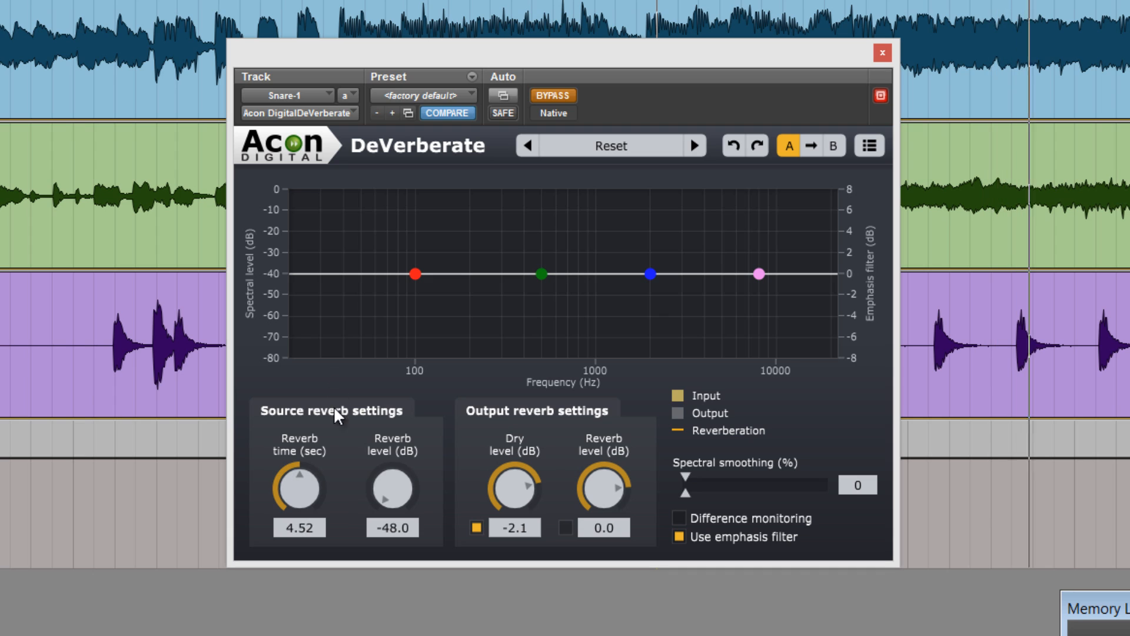
pyautogui.moveTo(393, 489); pyautogui.dragTo(412, 381)
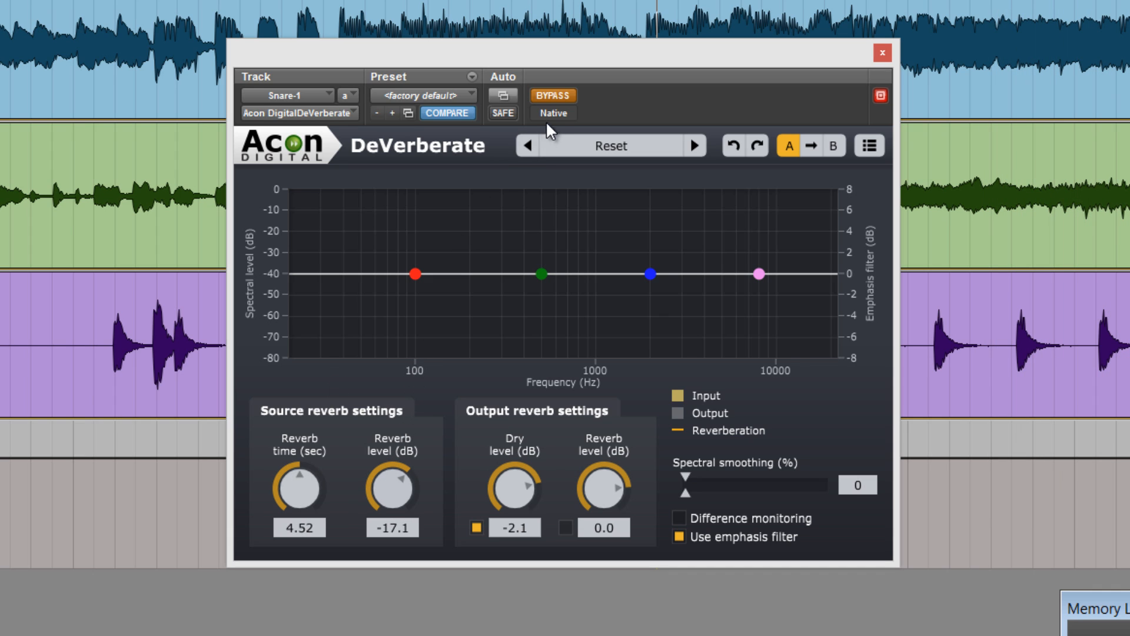
pyautogui.click(553, 95)
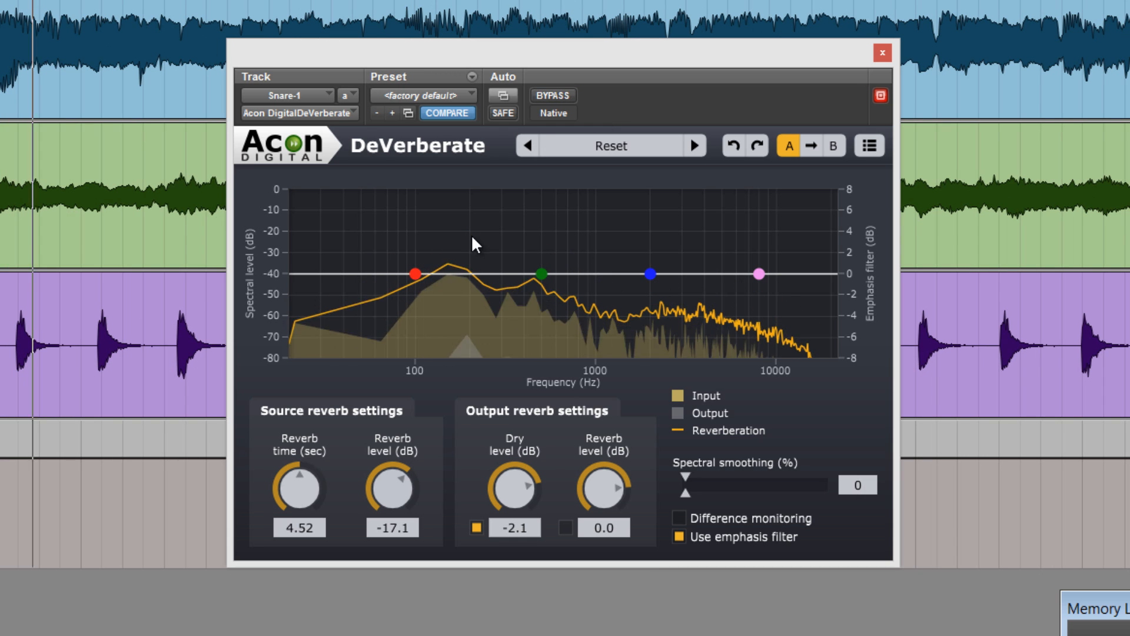
pyautogui.moveTo(392, 487)
pyautogui.mouseDown()
pyautogui.moveTo(386, 520)
pyautogui.moveTo(388, 498)
pyautogui.mouseUp()
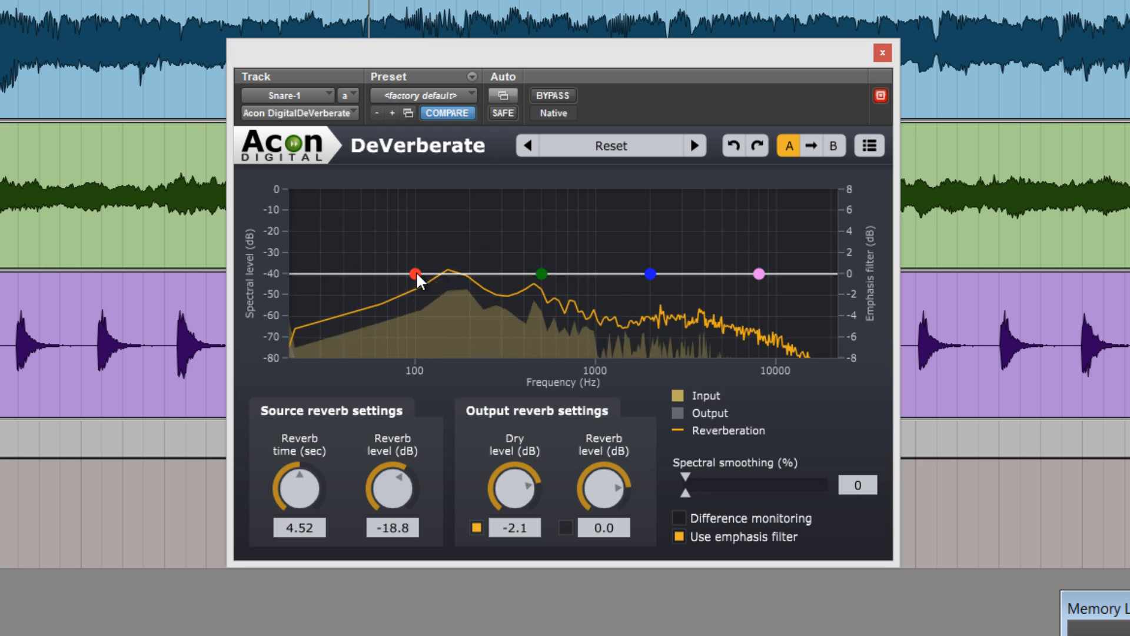
# Step: Try raising the snare's red emphasis band to about 6.45 dB at 98.2 Hz and lowering the pink high band, resetting each to flat
pyautogui.moveTo(417, 276)
pyautogui.mouseDown()
pyautogui.moveTo(414, 323)
pyautogui.moveTo(463, 348)
pyautogui.moveTo(607, 349)
pyautogui.moveTo(645, 203)
pyautogui.moveTo(418, 213)
pyautogui.mouseUp()
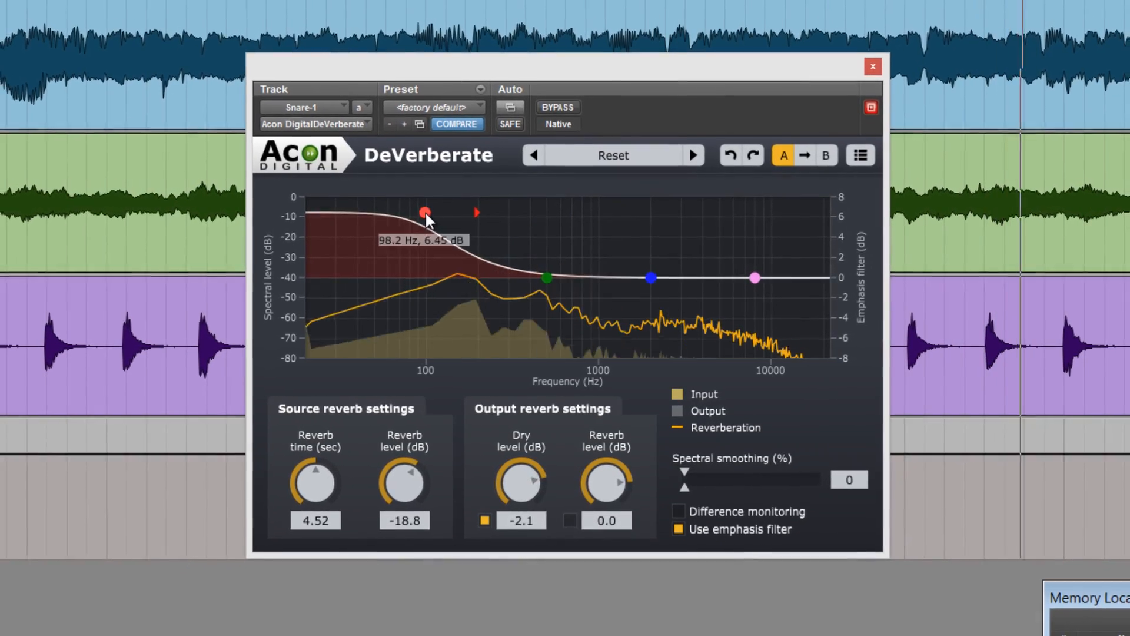
pyautogui.doubleClick(425, 213)
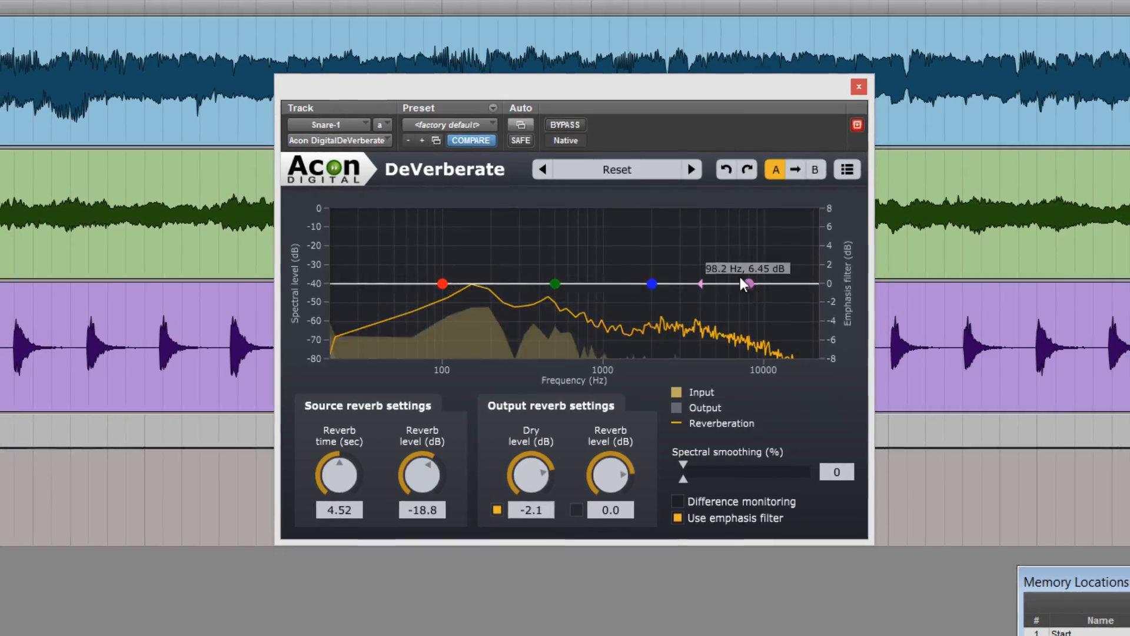
pyautogui.moveTo(743, 284); pyautogui.dragTo(737, 337)
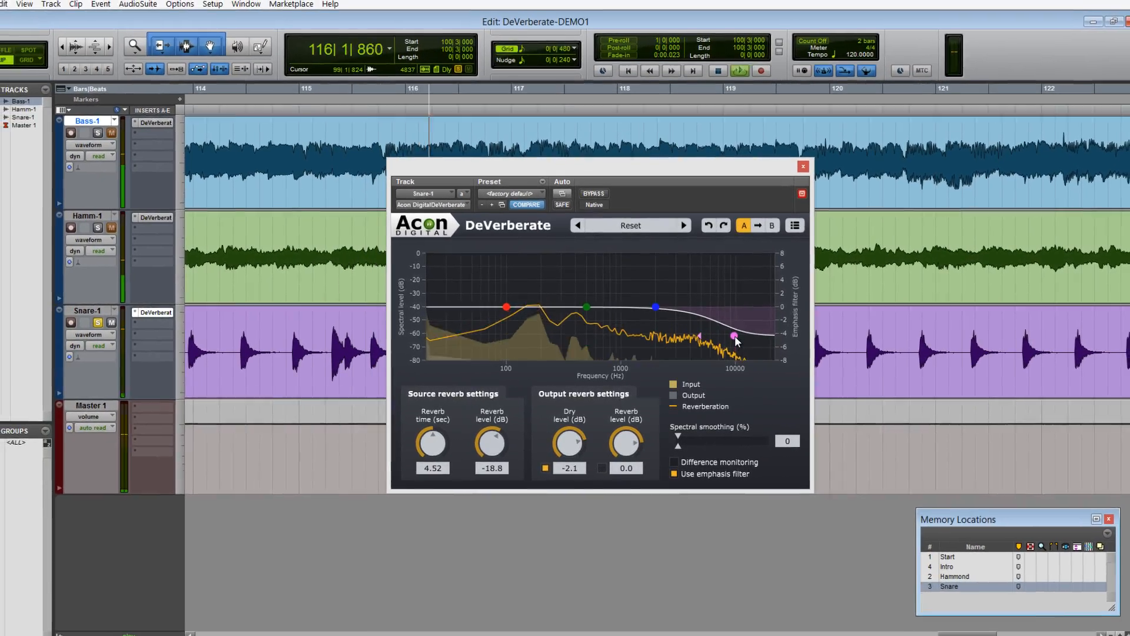
pyautogui.doubleClick(737, 337)
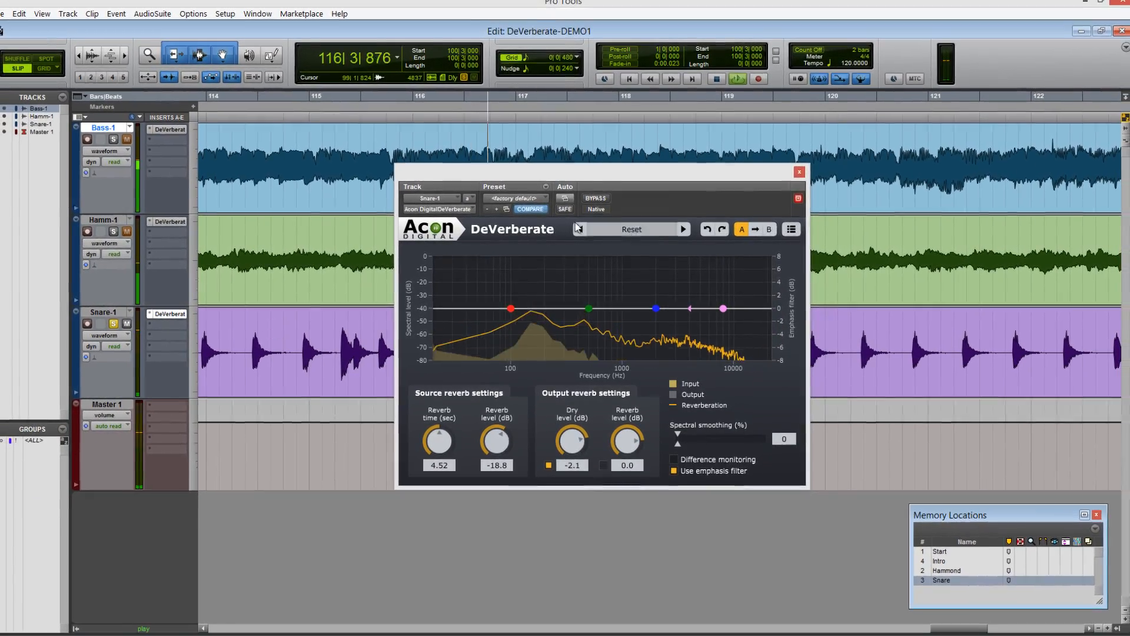
# Step: Turn off solo on the Snare-1 track so all tracks play together
pyautogui.click(113, 325)
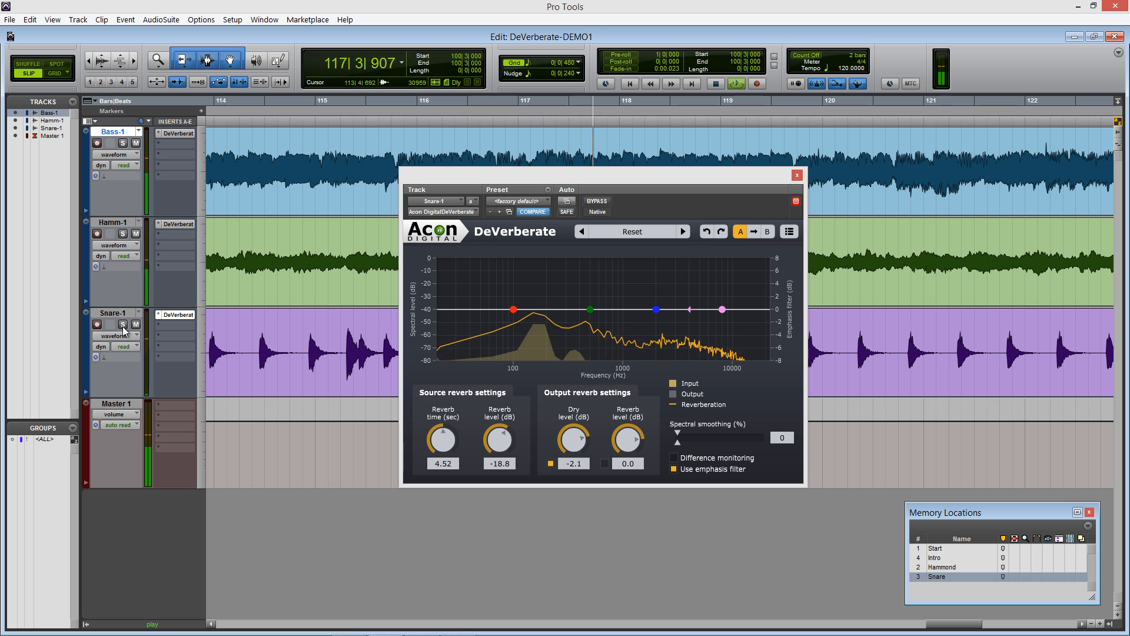